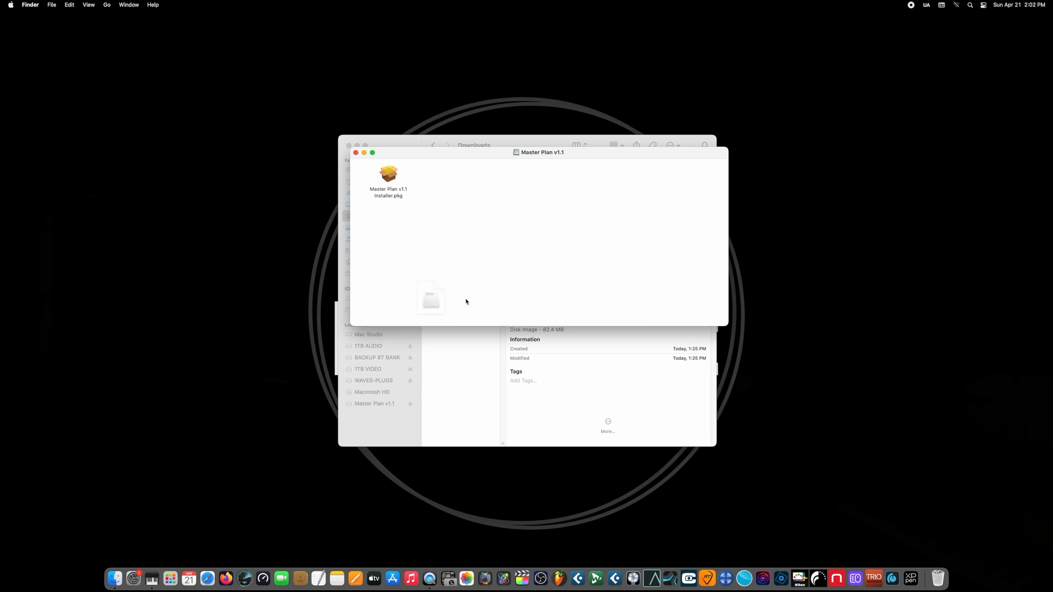
- Launch the Master Plan v1.1 installer package and accept its software license agreement
{"action": "double_click", "coordinate": [389, 175]}
{"action": "left_click", "coordinate": [632, 336]}
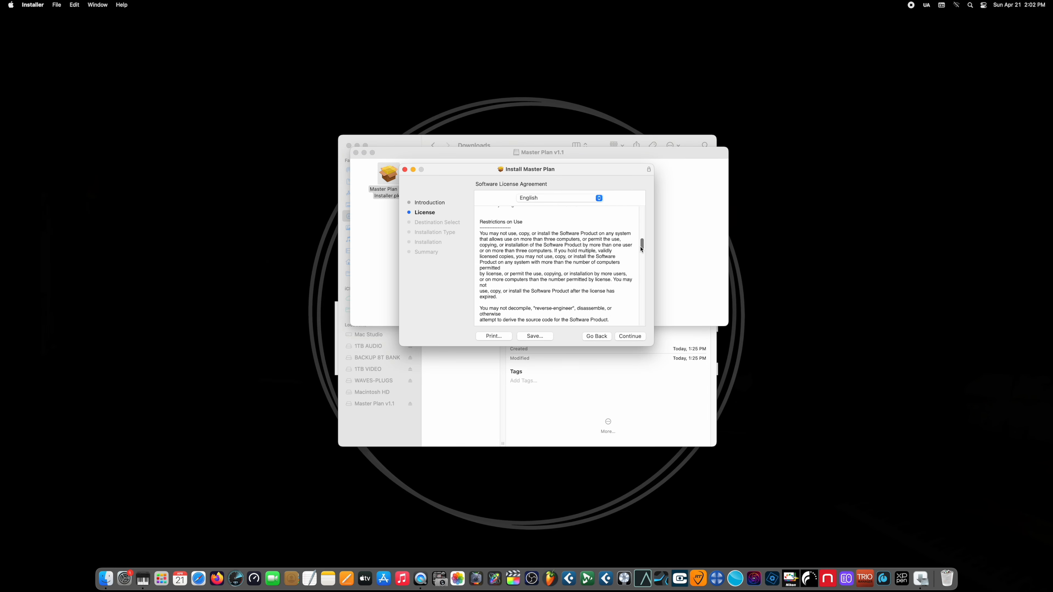
{"action": "left_click_drag", "start_coordinate": [647, 297], "coordinate": [645, 325]}
{"action": "left_click", "coordinate": [637, 336]}
{"action": "left_click", "coordinate": [609, 278]}
- Install Master Plan, authorizing with the account password, and move the installer to the Trash when finished
{"action": "left_click", "coordinate": [632, 336]}
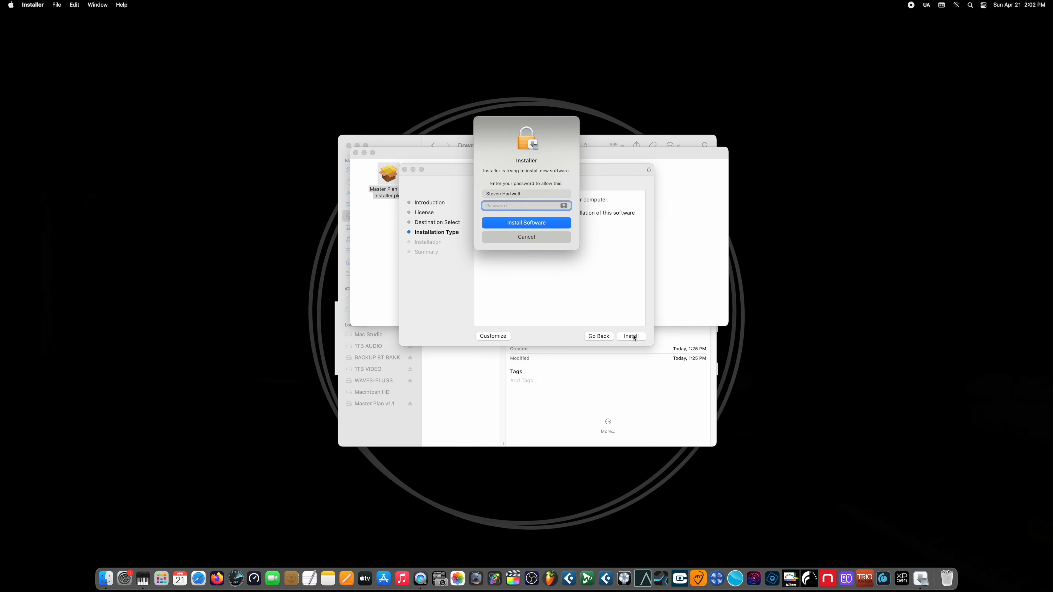
{"action": "key", "text": "Return"}
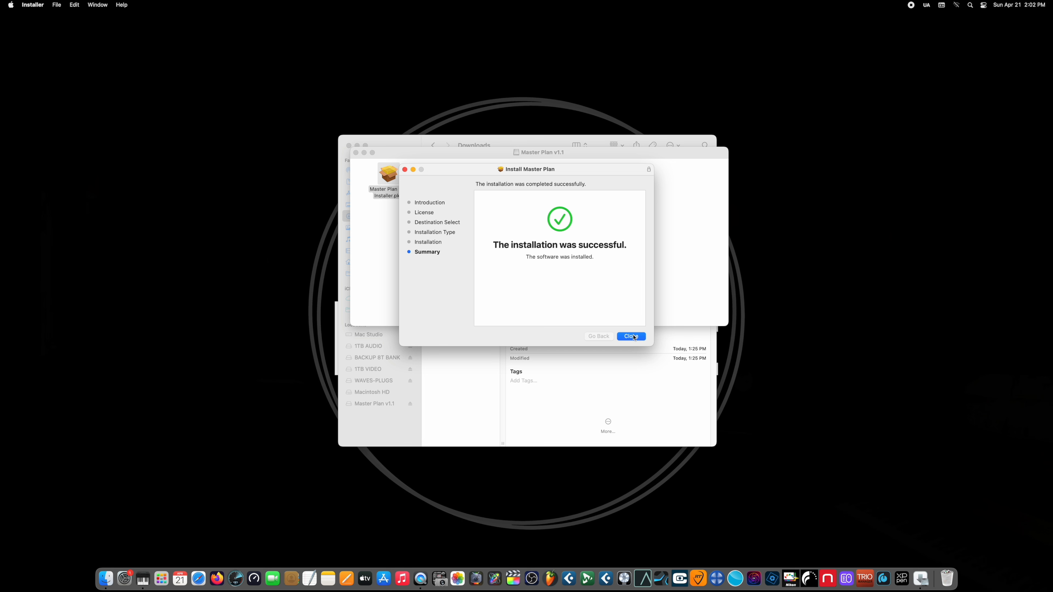
{"action": "left_click", "coordinate": [630, 336]}
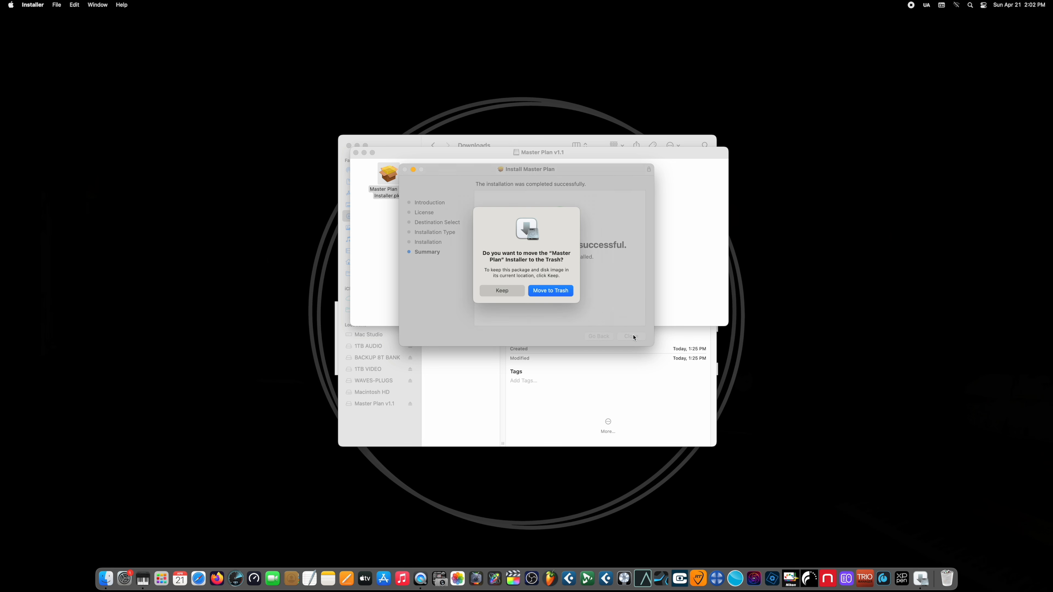
{"action": "left_click", "coordinate": [545, 291]}
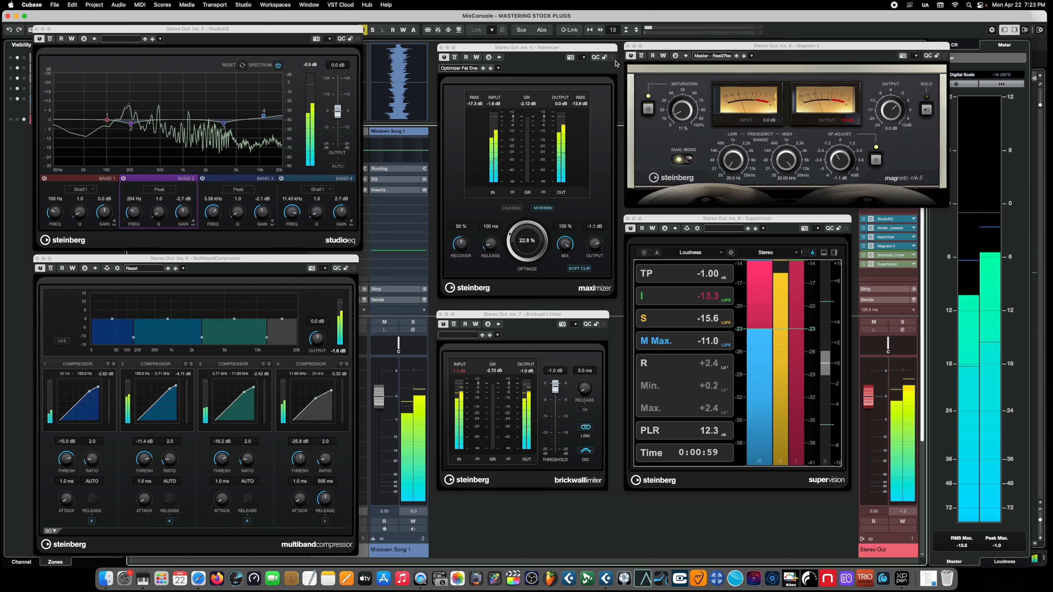
- Stop playback and close the StudioEQ, MultibandCompressor, Maximizer, Brickwall Limiter, Magneto II and SuperVision plugin windows in Cubase
{"action": "left_click", "coordinate": [36, 30]}
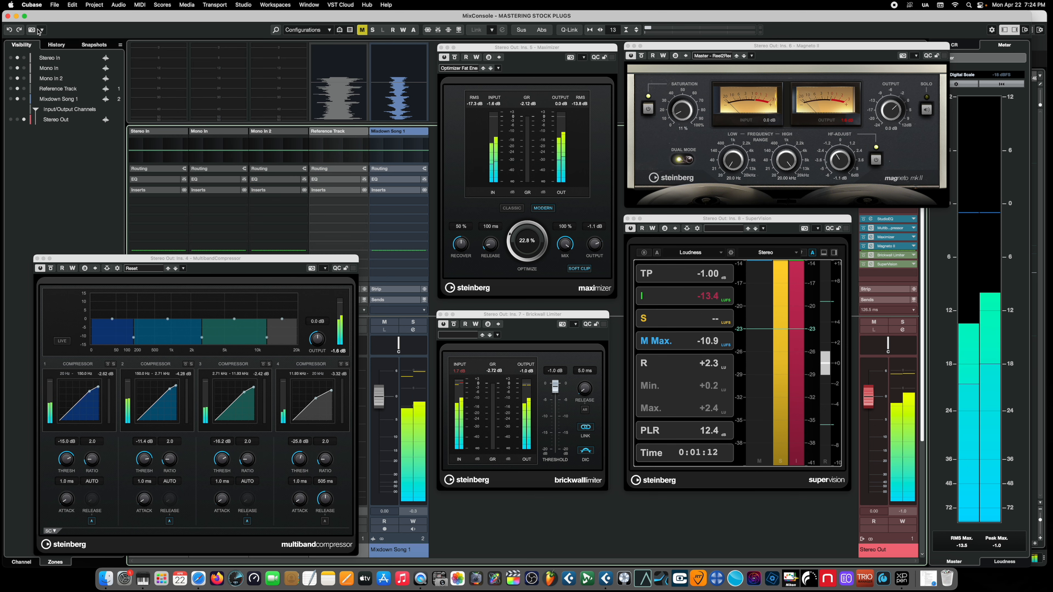
{"action": "key", "text": "space"}
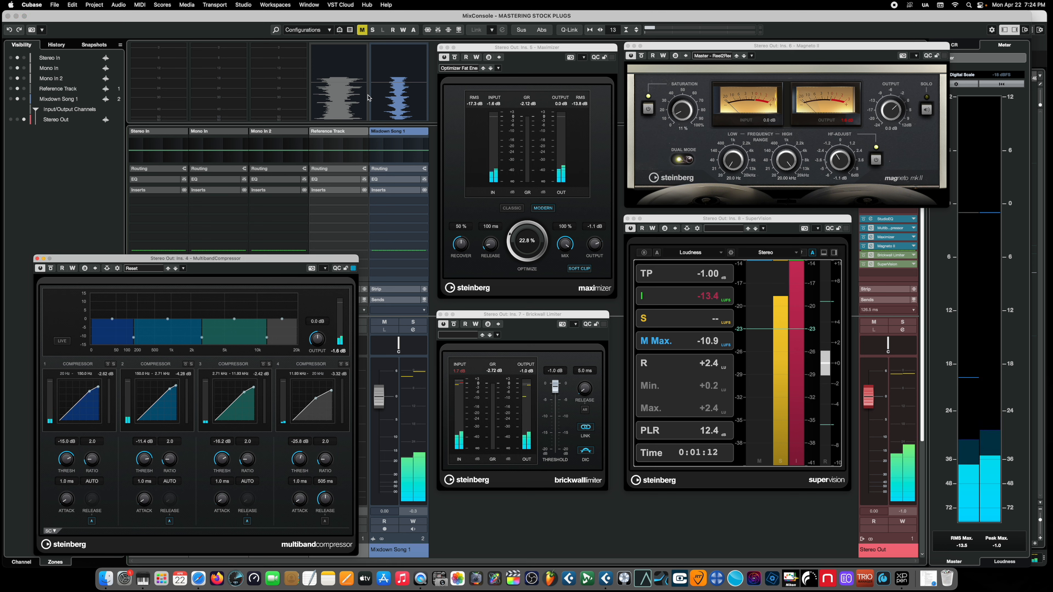
{"action": "left_click", "coordinate": [37, 259]}
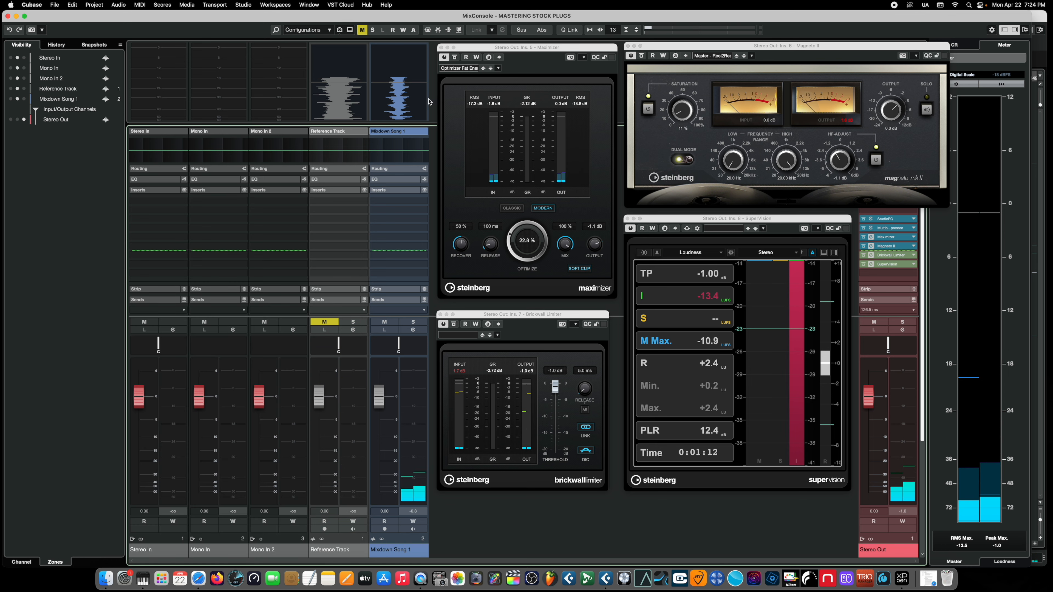
{"action": "left_click", "coordinate": [441, 48]}
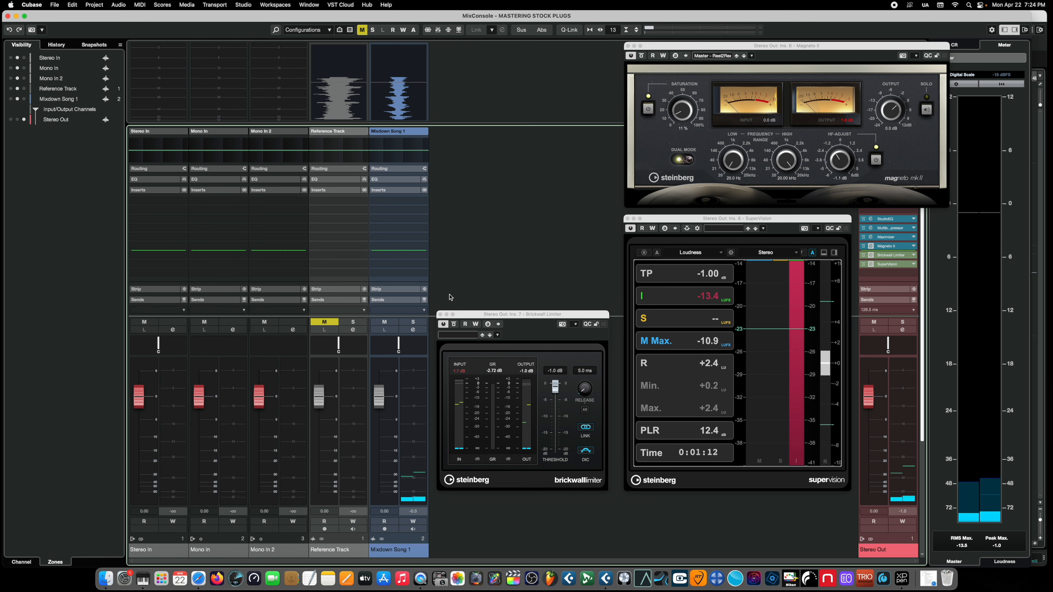
{"action": "left_click", "coordinate": [440, 315]}
{"action": "left_click", "coordinate": [628, 46]}
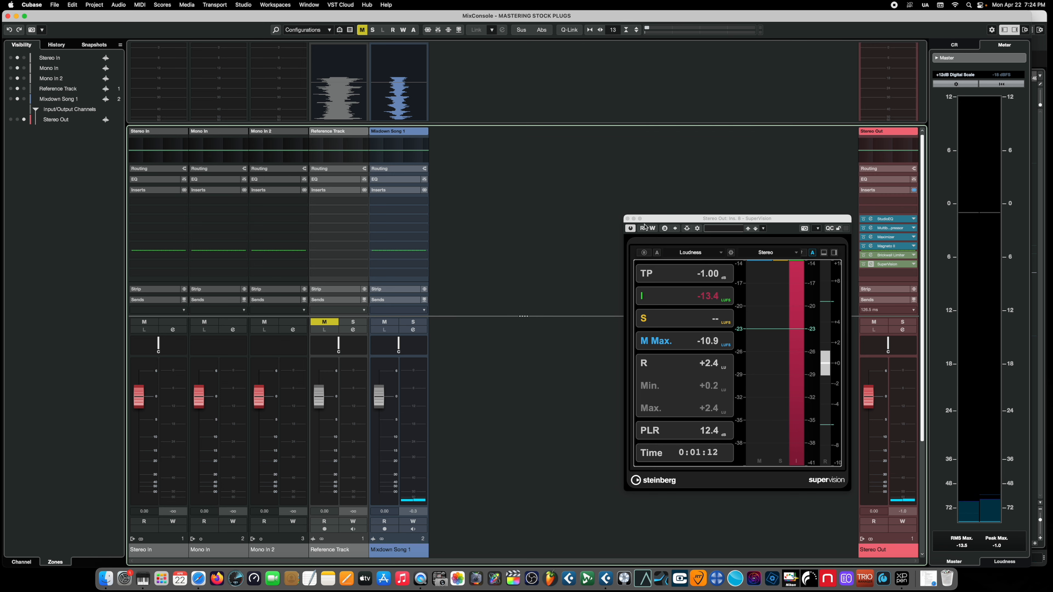
{"action": "left_click", "coordinate": [627, 219]}
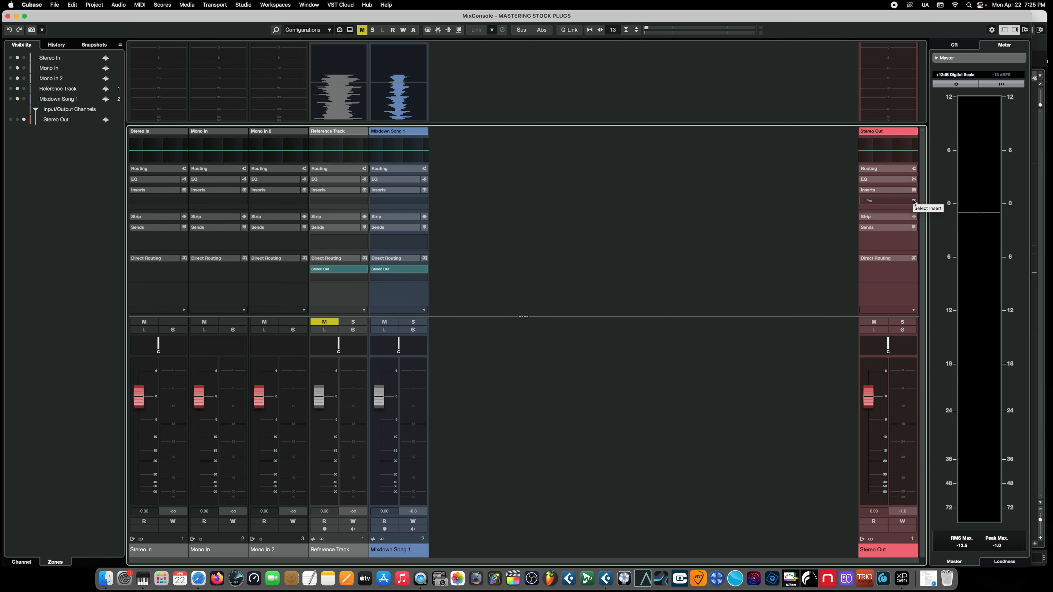
- Load Master Plan v10 from the MASTERING category into the first insert slot of the Stereo Out channel
{"action": "left_click", "coordinate": [914, 202]}
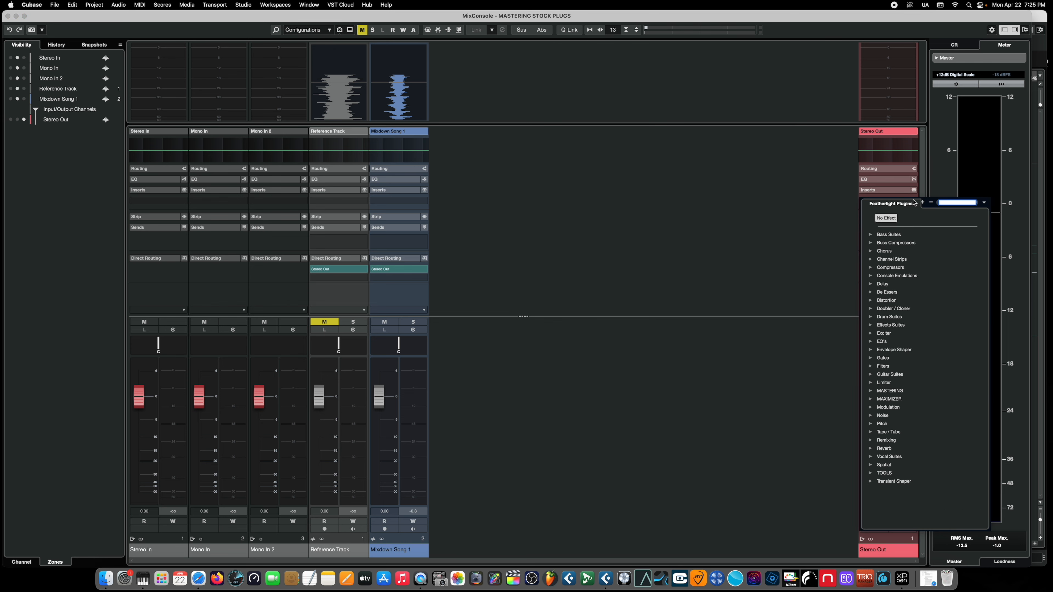
{"action": "left_click", "coordinate": [870, 391]}
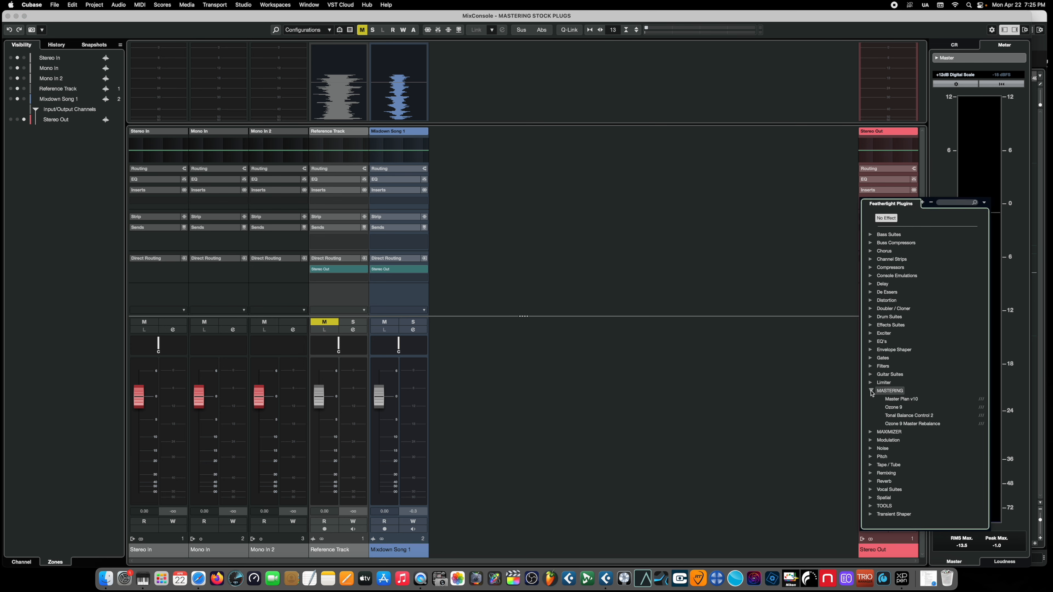
{"action": "left_click", "coordinate": [904, 399]}
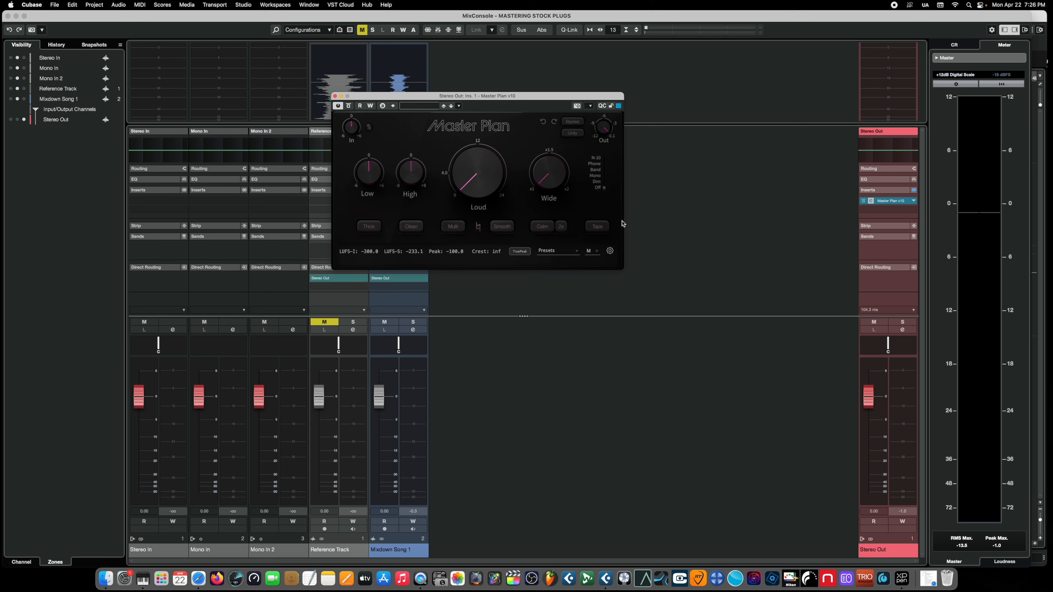
- Try several interface sizes for the Master Plan window, including L, and finish with XL
{"action": "left_click", "coordinate": [591, 254]}
{"action": "left_click", "coordinate": [594, 259]}
{"action": "left_click", "coordinate": [522, 214]}
{"action": "left_click", "coordinate": [524, 228]}
{"action": "left_click", "coordinate": [556, 233]}
{"action": "left_click", "coordinate": [560, 250]}
{"action": "left_click", "coordinate": [587, 252]}
{"action": "left_click", "coordinate": [596, 281]}
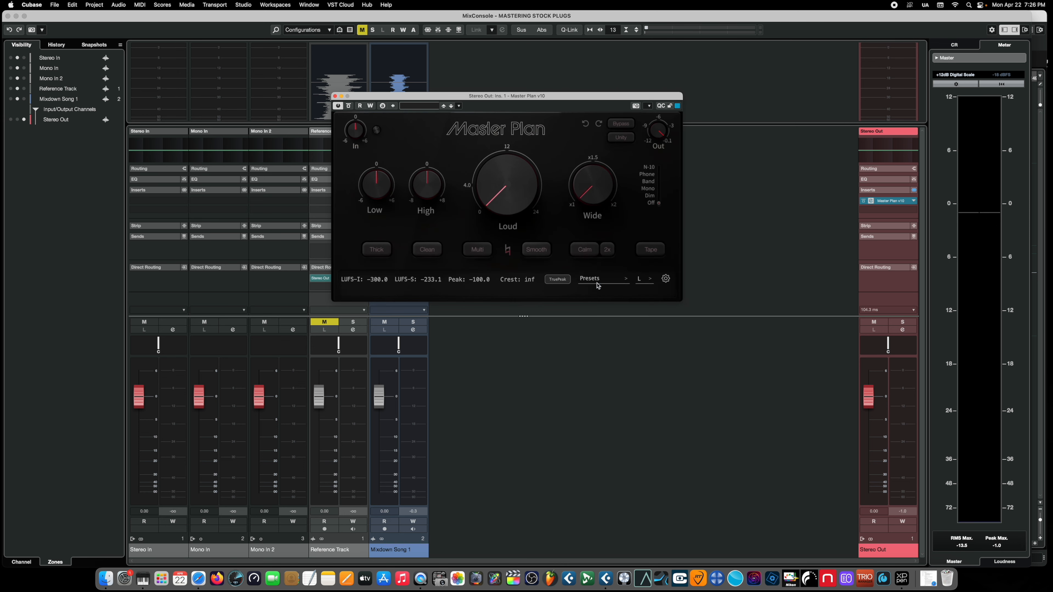
{"action": "left_click", "coordinate": [637, 281]}
{"action": "left_click", "coordinate": [652, 333]}
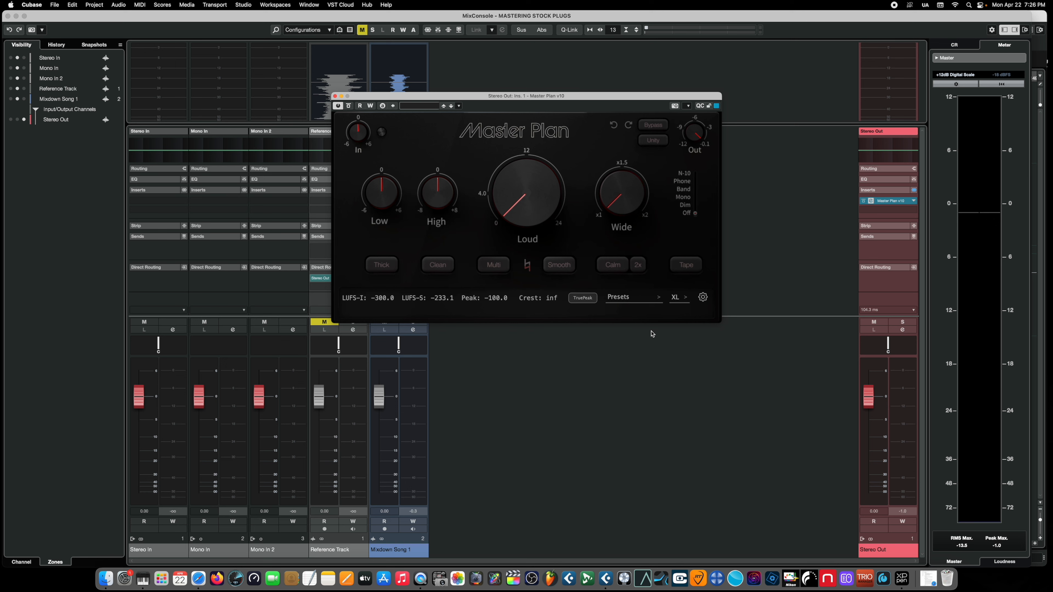
- Set the Master Plan faceplate to White in the plugin settings and return to the main controls
{"action": "left_click", "coordinate": [703, 297]}
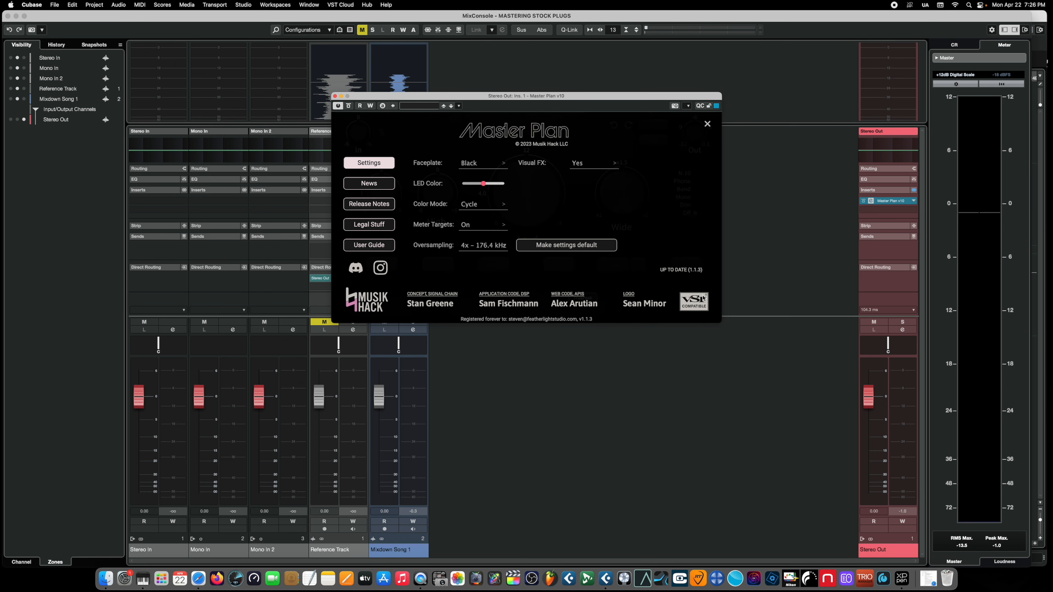
{"action": "left_click", "coordinate": [481, 162]}
{"action": "left_click", "coordinate": [482, 185]}
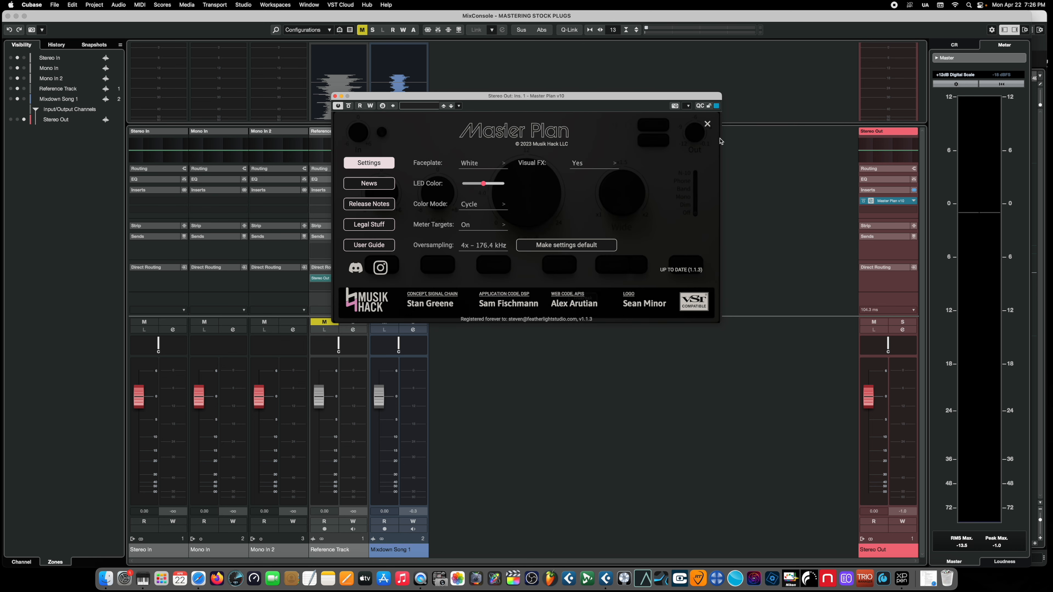
{"action": "left_click", "coordinate": [708, 124]}
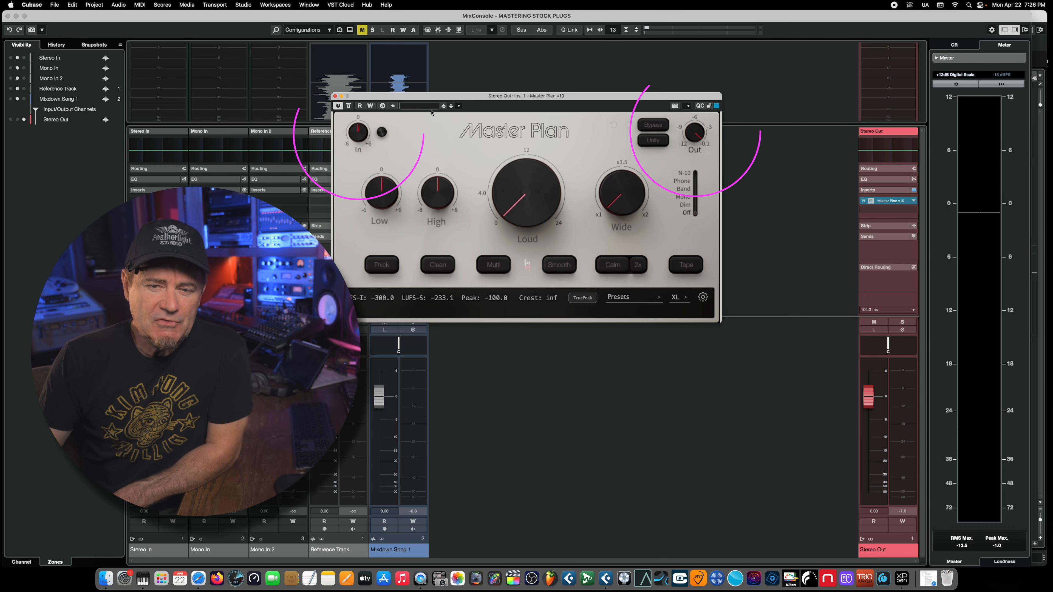
- Try the Out level control of Master Plan, and switch Bypass on and off again
{"action": "mouse_move", "coordinate": [358, 136]}
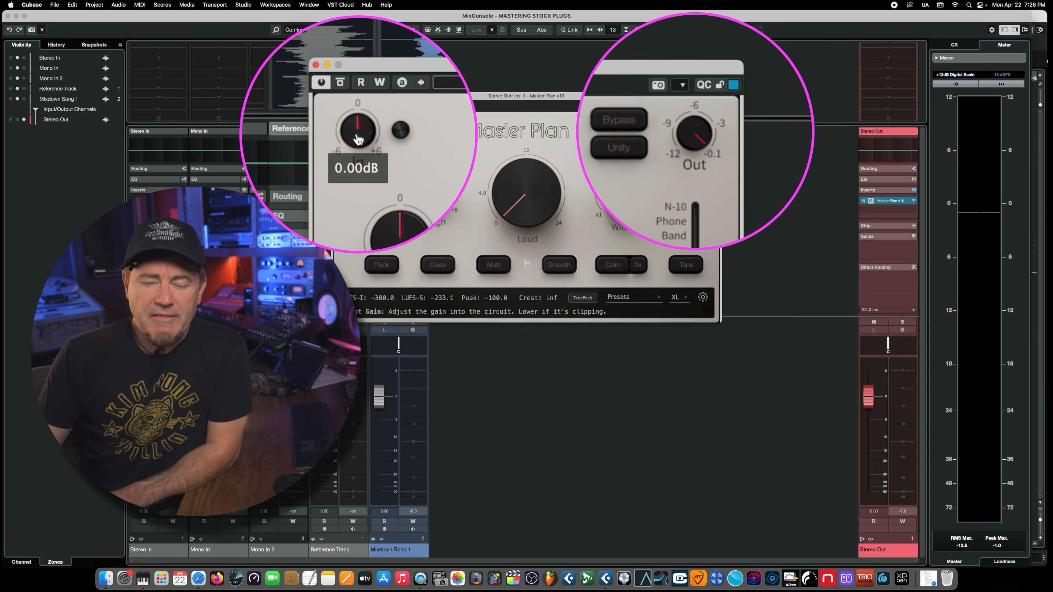
{"action": "mouse_move", "coordinate": [692, 139]}
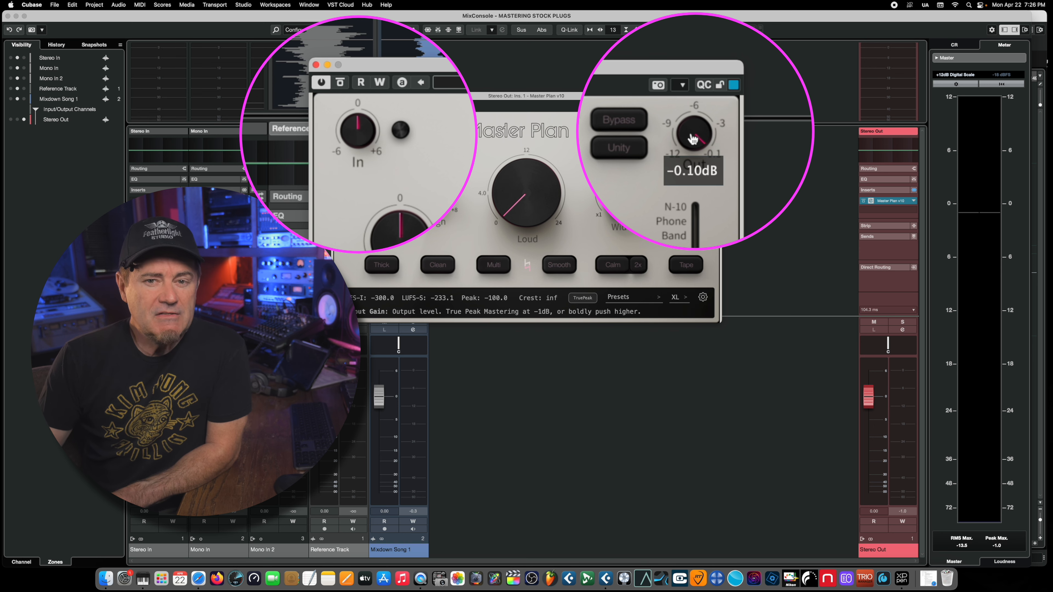
{"action": "mouse_move", "coordinate": [693, 139]}
{"action": "left_mouse_down"}
{"action": "mouse_move", "coordinate": [700, 216]}
{"action": "mouse_move", "coordinate": [694, 123]}
{"action": "left_mouse_up"}
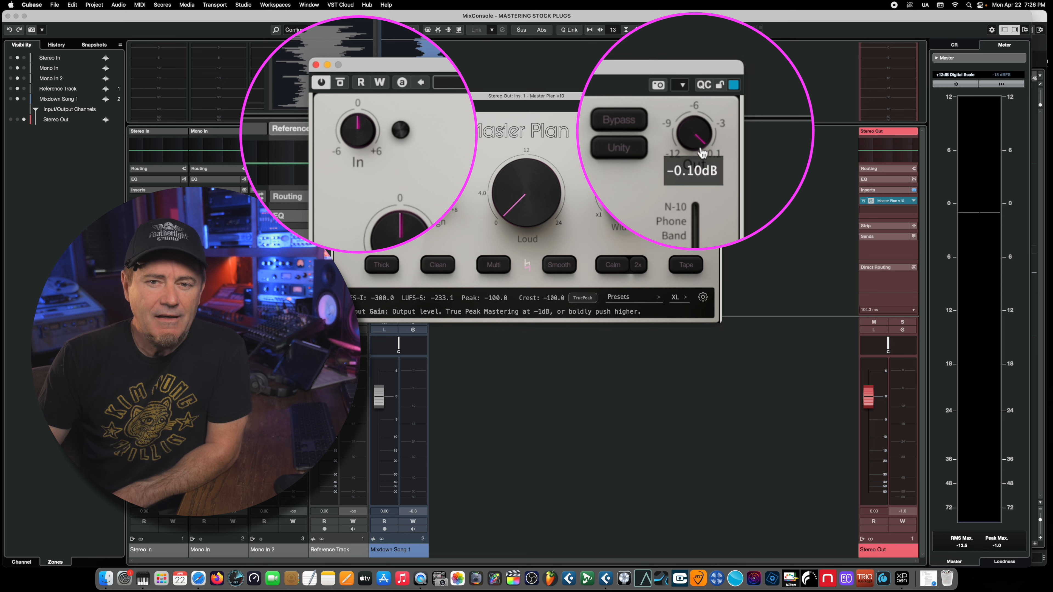
{"action": "left_click", "coordinate": [611, 124]}
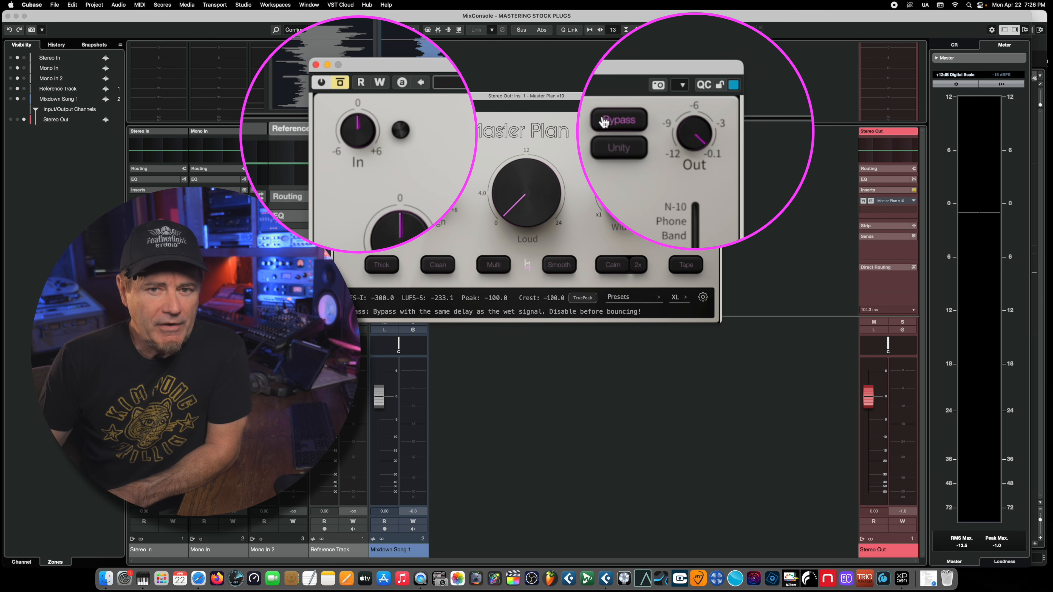
{"action": "left_click", "coordinate": [618, 120]}
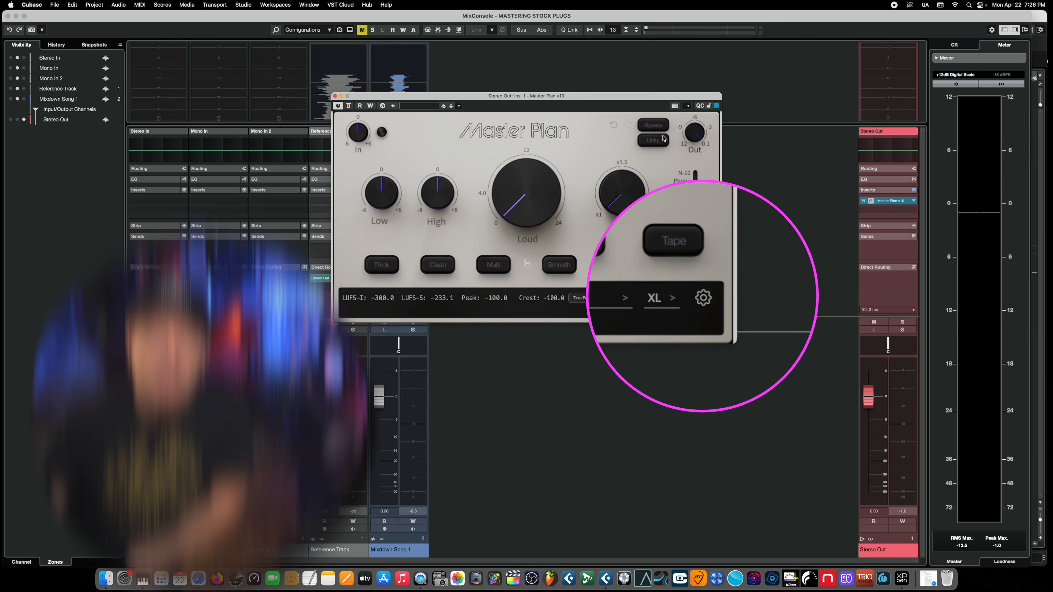
- Change the LED color to green and set the Color Mode to Still in the Master Plan settings
{"action": "left_click", "coordinate": [703, 298]}
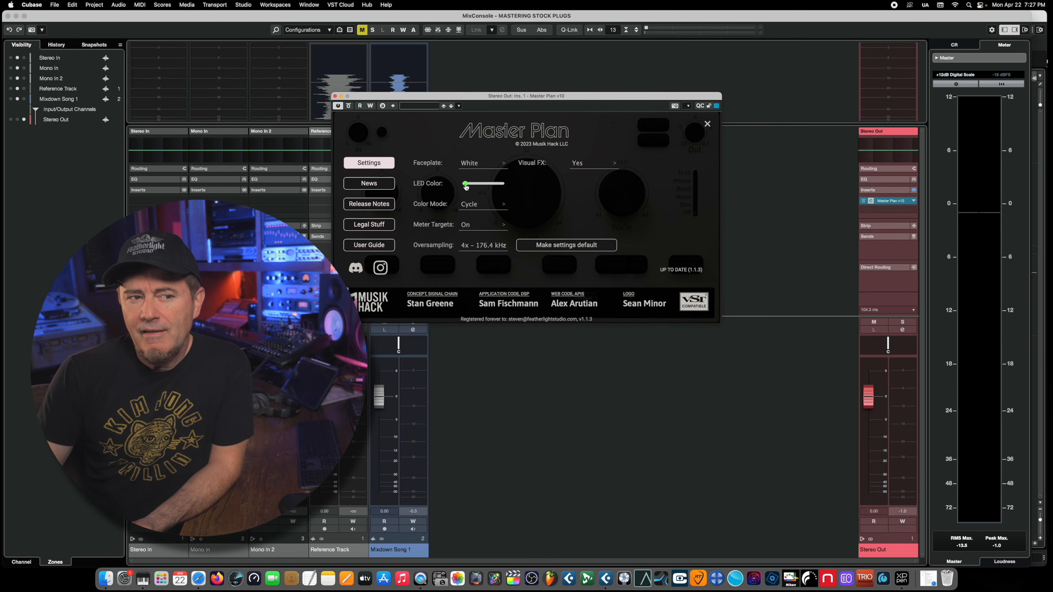
{"action": "left_click_drag", "start_coordinate": [485, 186], "coordinate": [476, 187]}
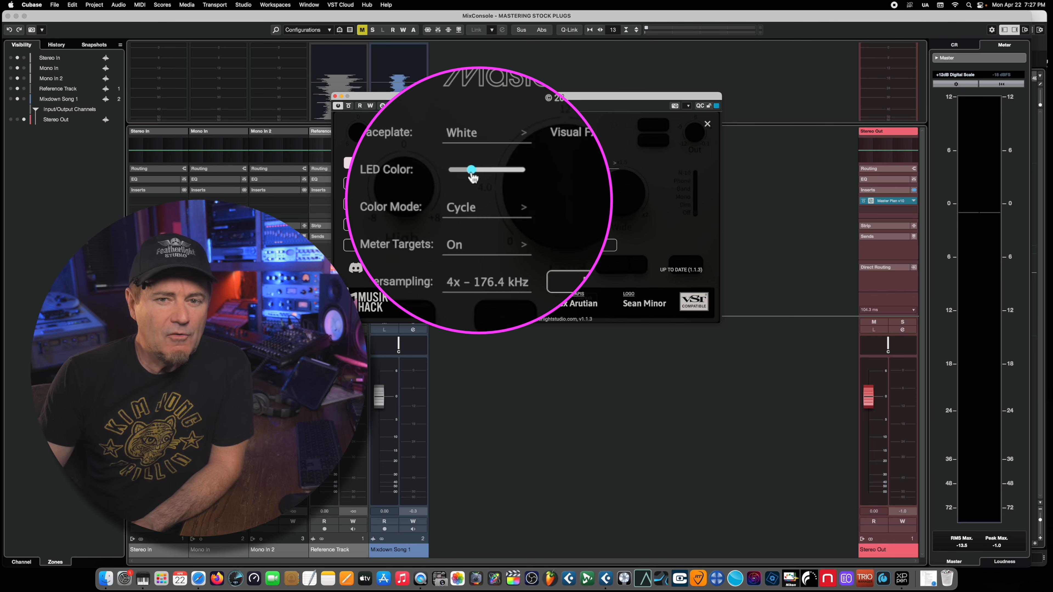
{"action": "left_click", "coordinate": [467, 209]}
{"action": "left_click", "coordinate": [484, 232]}
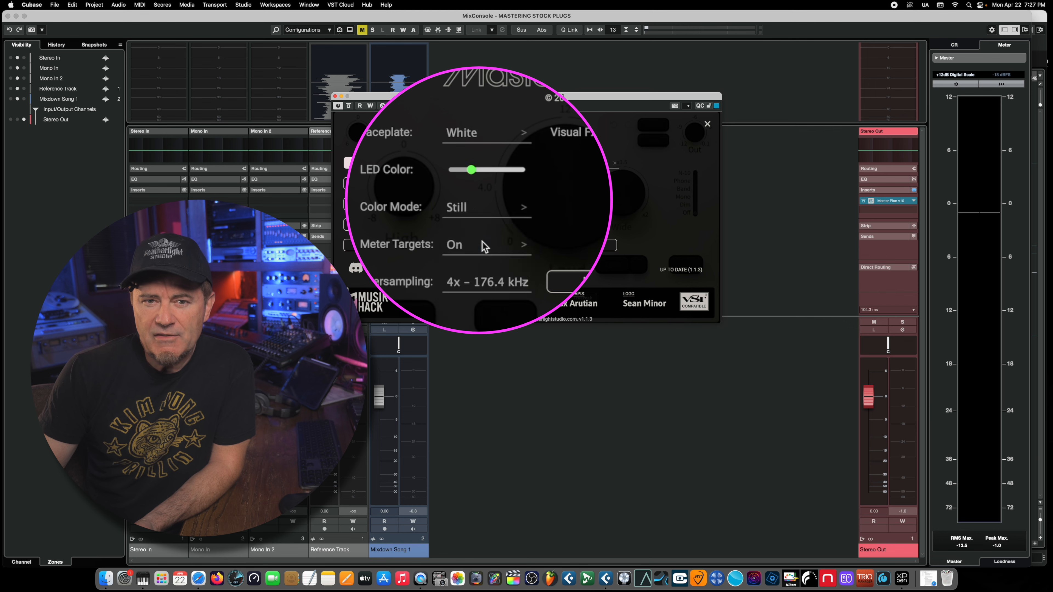
- Set the Color Mode to Rainbow and close the Master Plan settings
{"action": "left_click", "coordinate": [456, 207]}
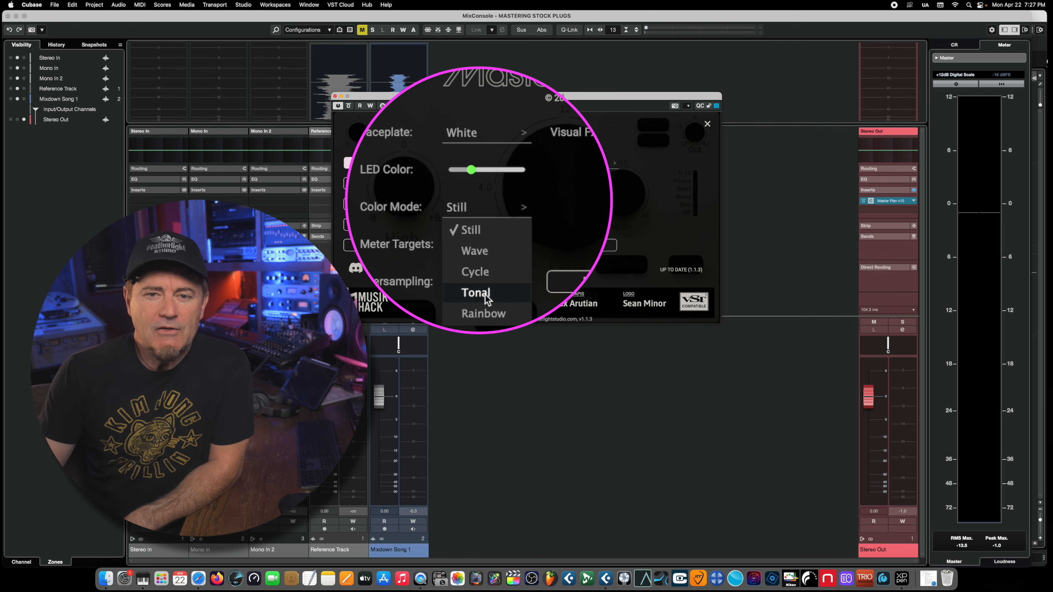
{"action": "left_click", "coordinate": [489, 319]}
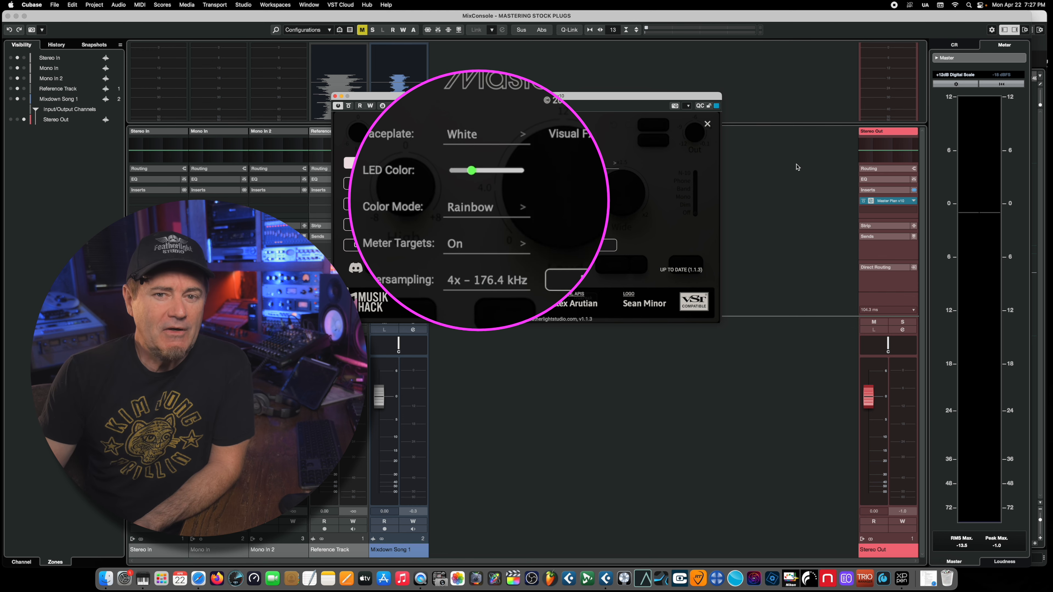
{"action": "left_click", "coordinate": [707, 124]}
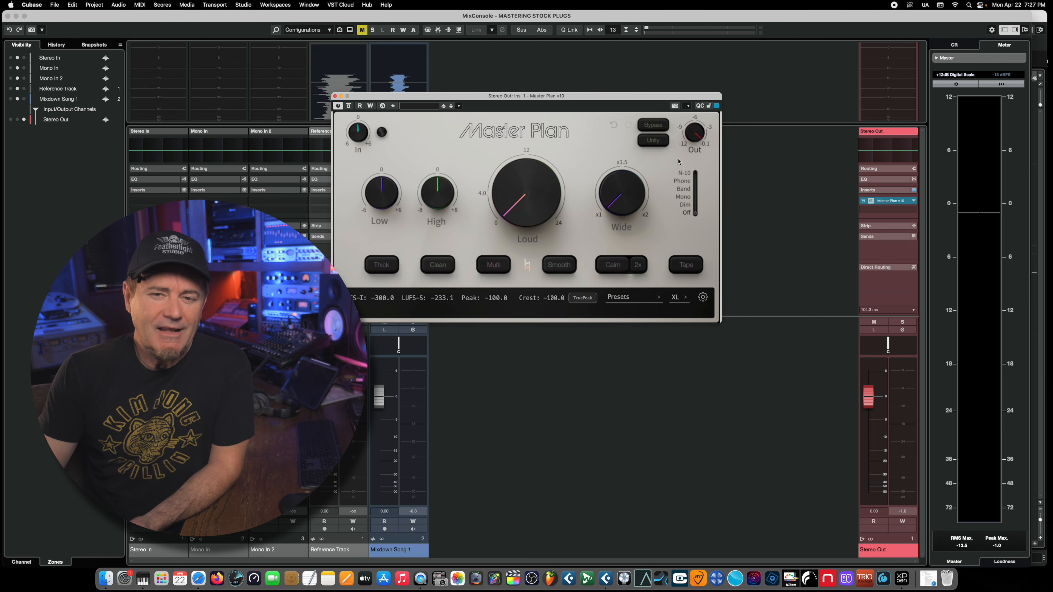
- Examine the Low, High, Loud and Wide controls of Master Plan and their descriptions
{"action": "mouse_move", "coordinate": [537, 202]}
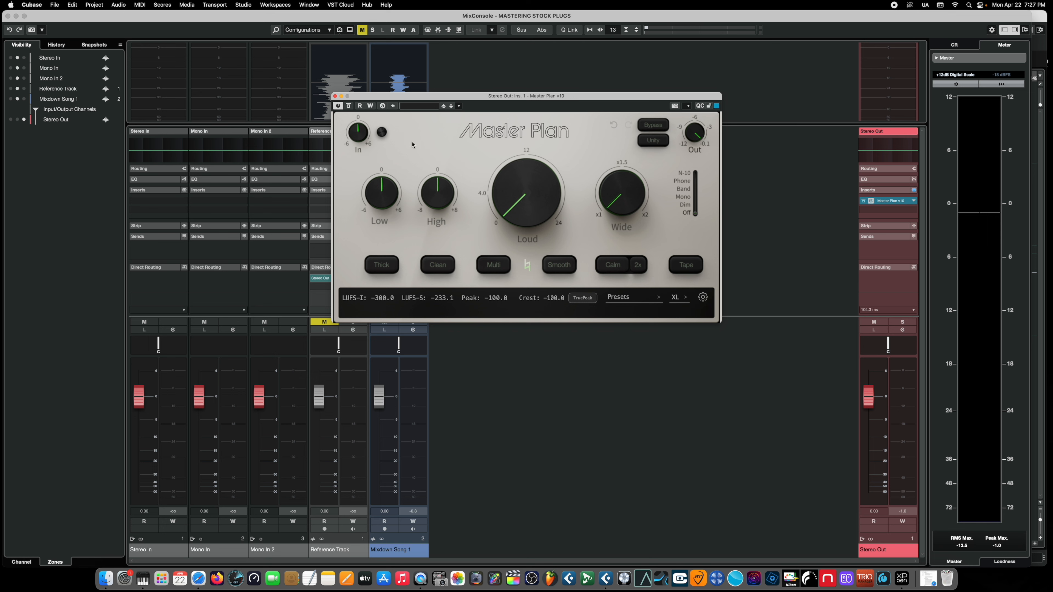
{"action": "left_click_drag", "start_coordinate": [382, 195], "coordinate": [441, 202]}
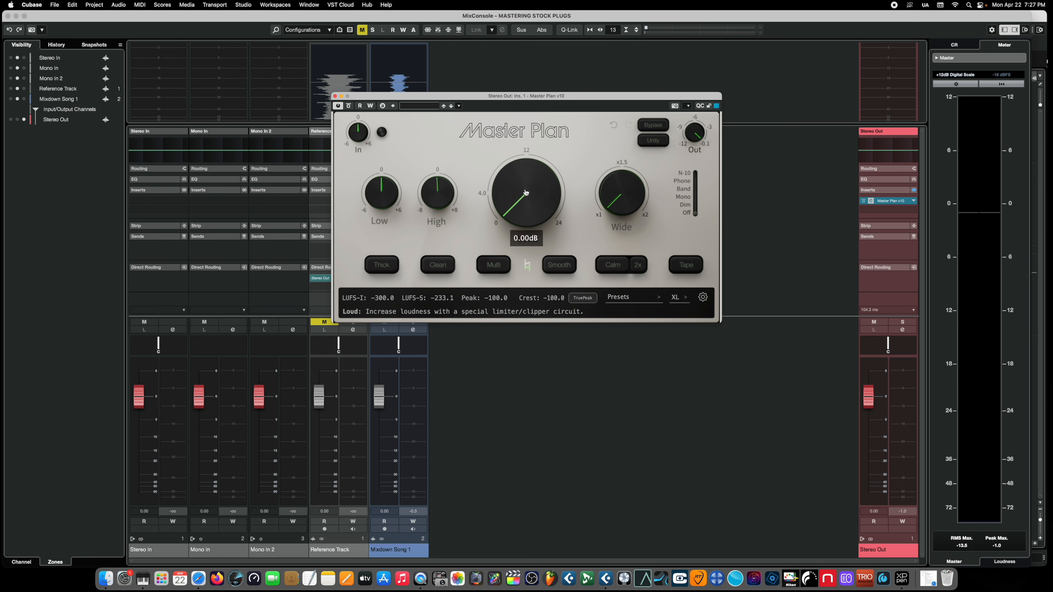
{"action": "mouse_move", "coordinate": [617, 201]}
{"action": "mouse_move", "coordinate": [539, 178]}
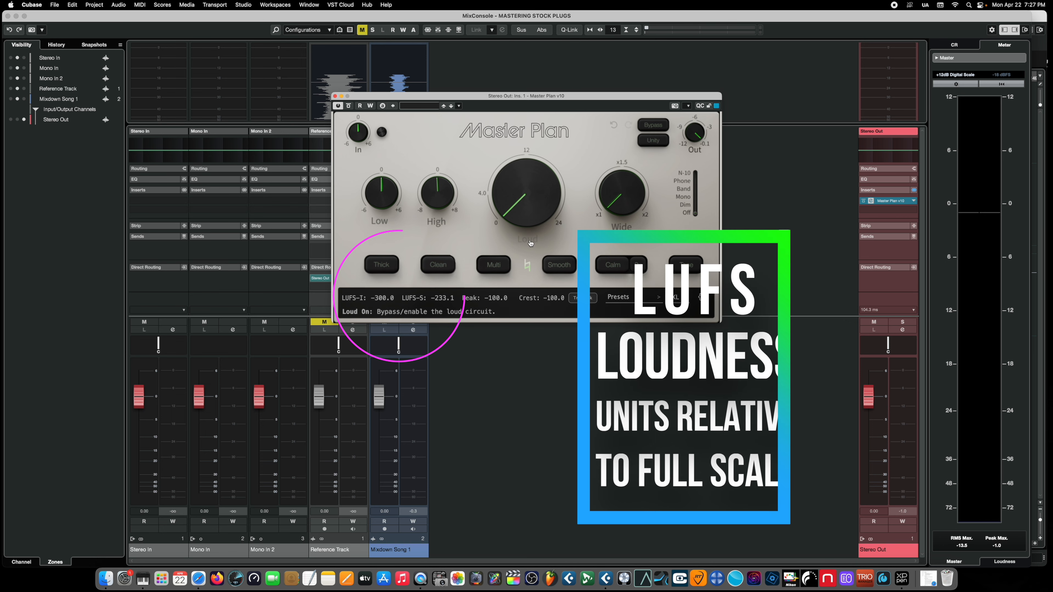
{"action": "left_click_drag", "start_coordinate": [527, 207], "coordinate": [528, 239]}
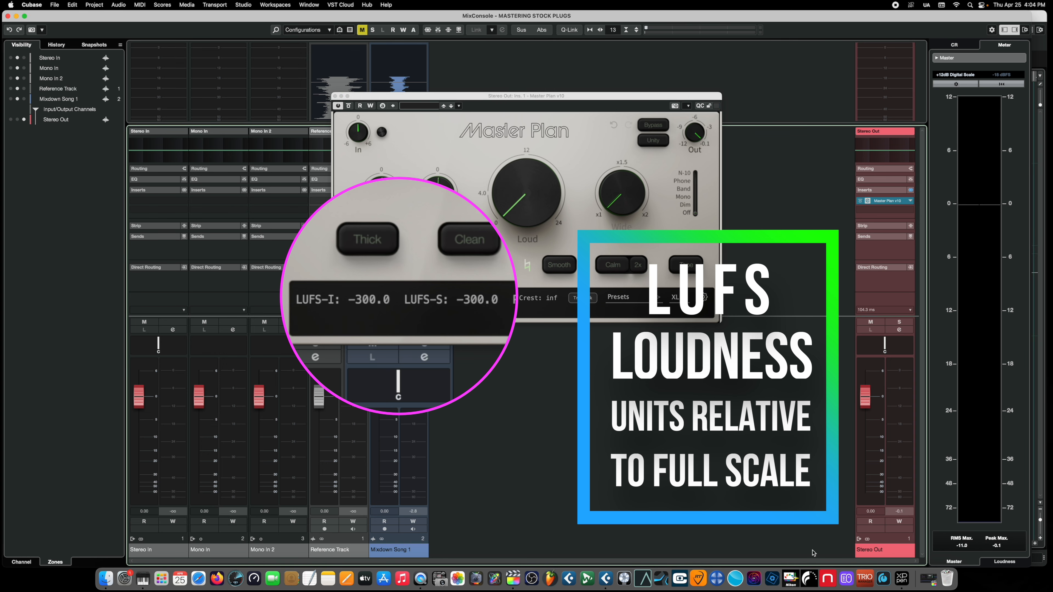
- Play the mixdown song and read its integrated and short-term LUFS in Master Plan
{"action": "key", "text": "space"}
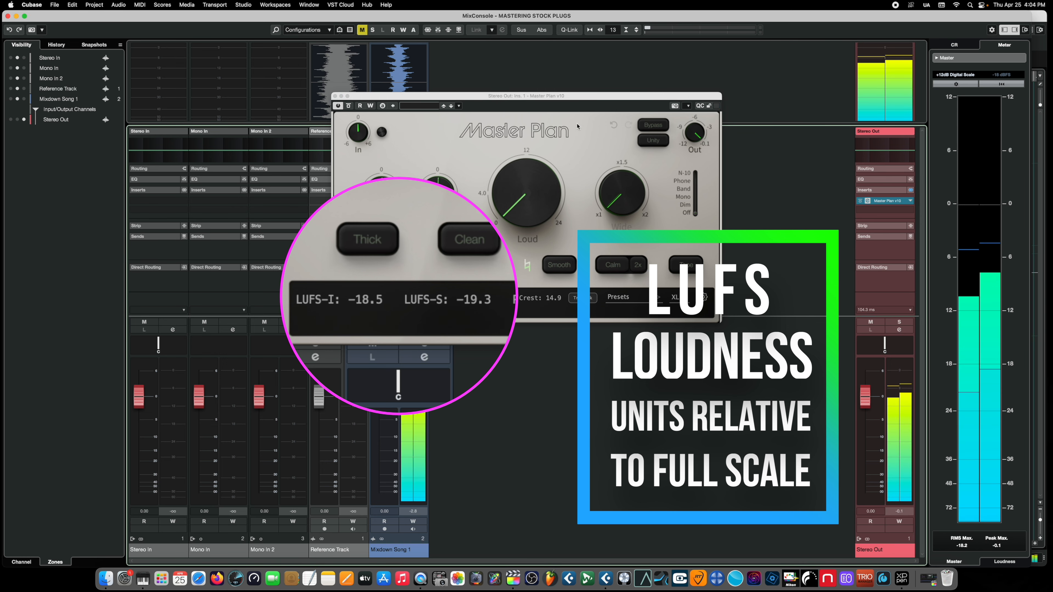
- Raise Master Plan's Loud control to about 7.75 dB during playback, keeping the LUFS readings white or green
{"action": "left_click", "coordinate": [522, 191]}
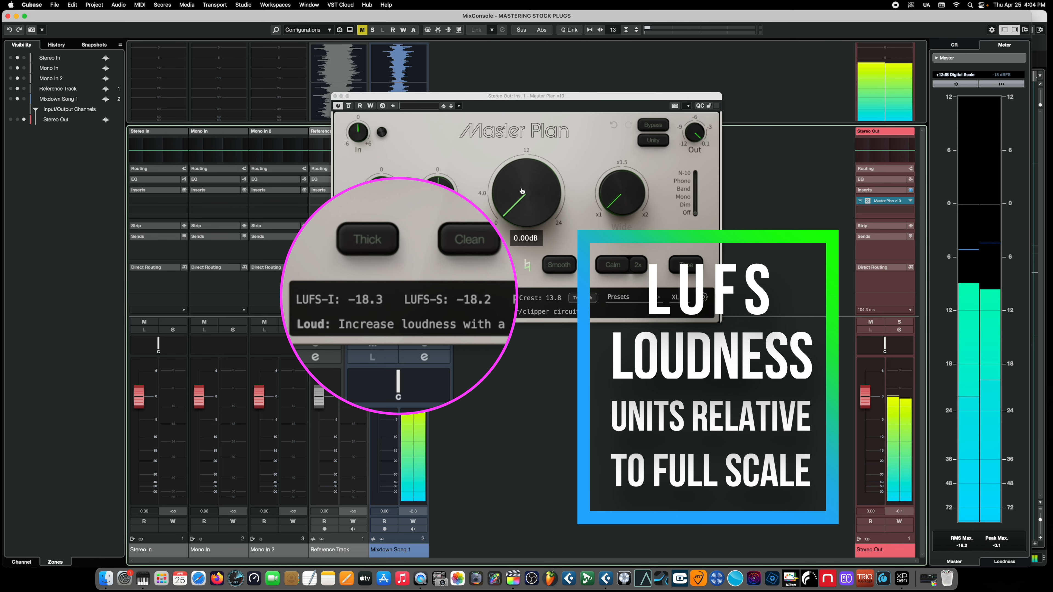
{"action": "left_click", "coordinate": [517, 209]}
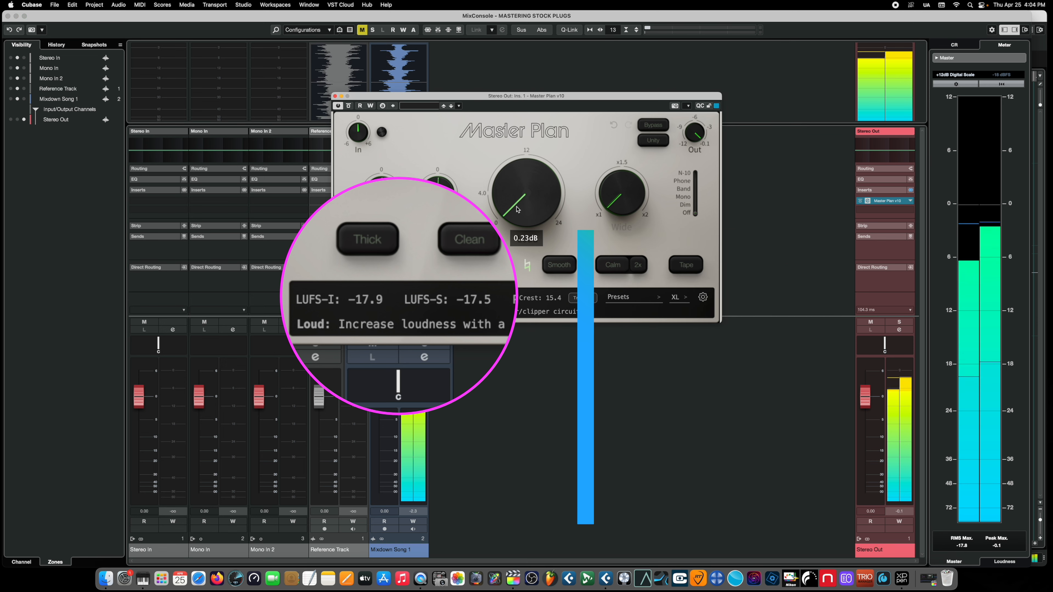
{"action": "left_click_drag", "start_coordinate": [517, 209], "coordinate": [516, 184]}
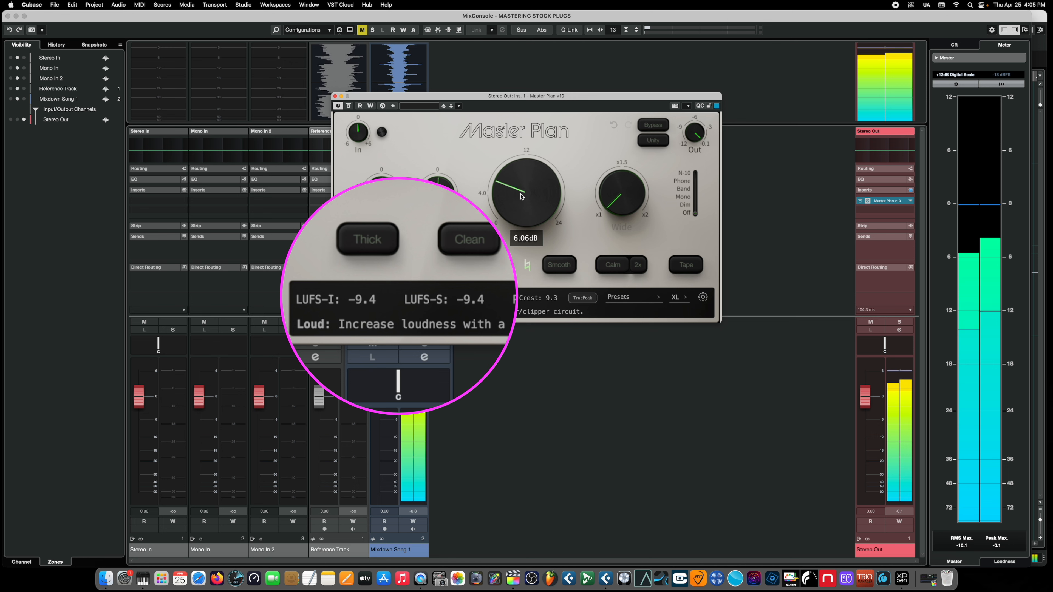
{"action": "left_click_drag", "start_coordinate": [521, 195], "coordinate": [519, 189]}
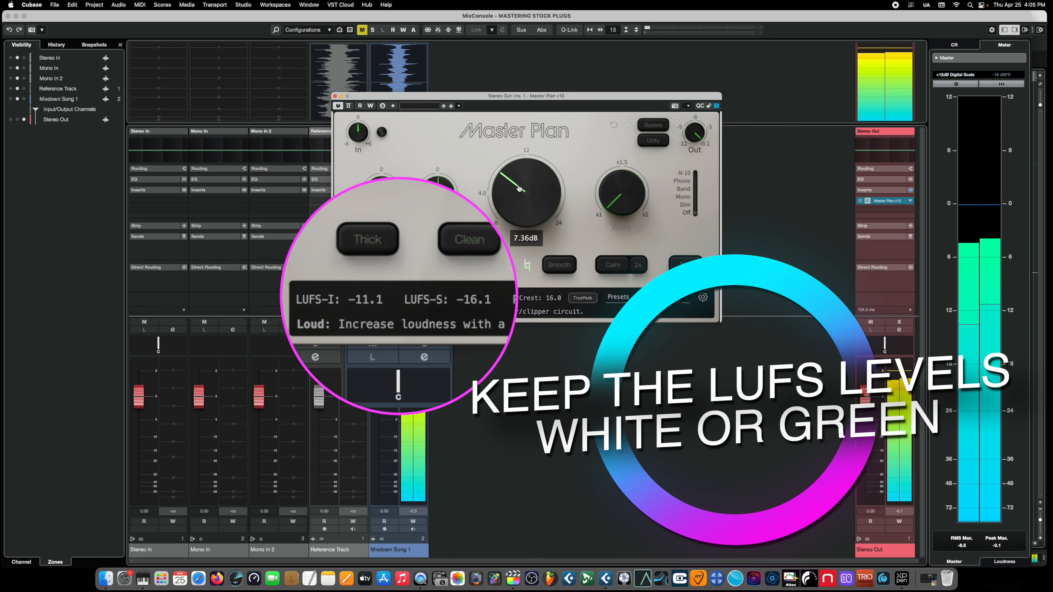
{"action": "left_click_drag", "start_coordinate": [519, 189], "coordinate": [519, 187]}
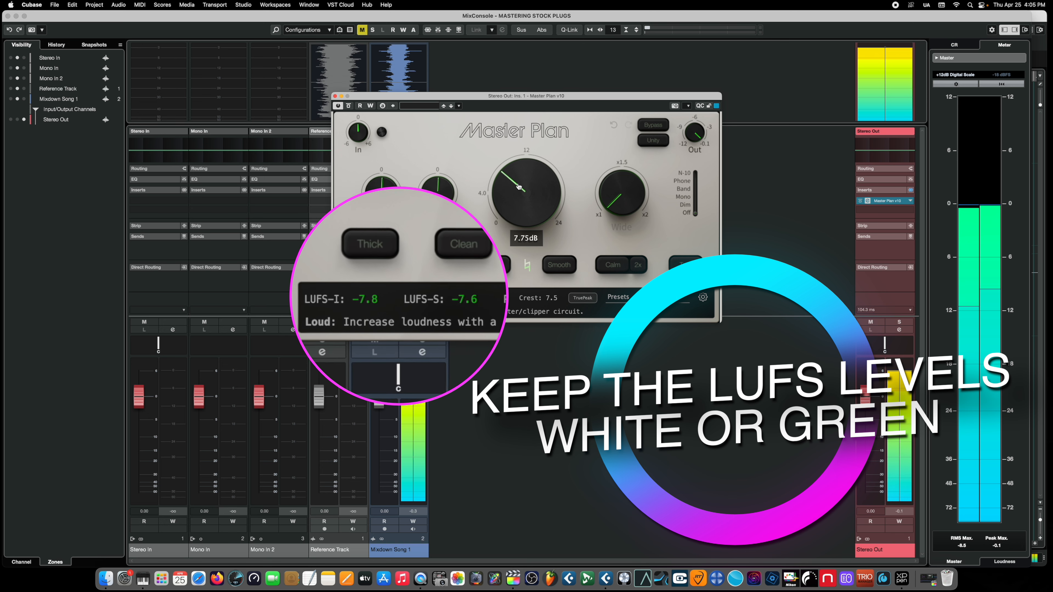
- Bypass Master Plan and re-enable it to compare the song with and without processing
{"action": "left_click", "coordinate": [651, 127]}
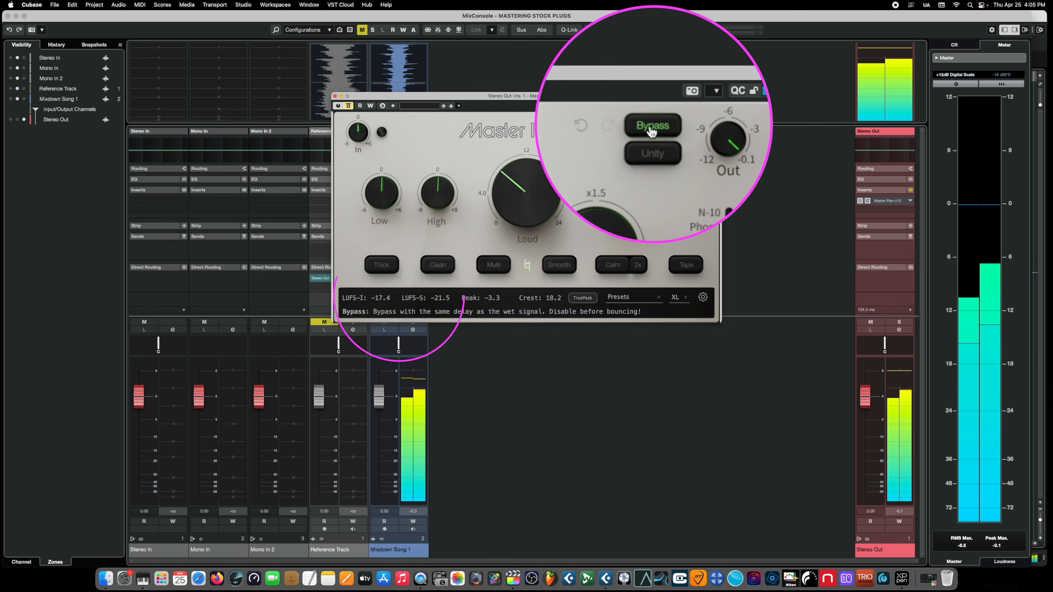
{"action": "left_click", "coordinate": [652, 126]}
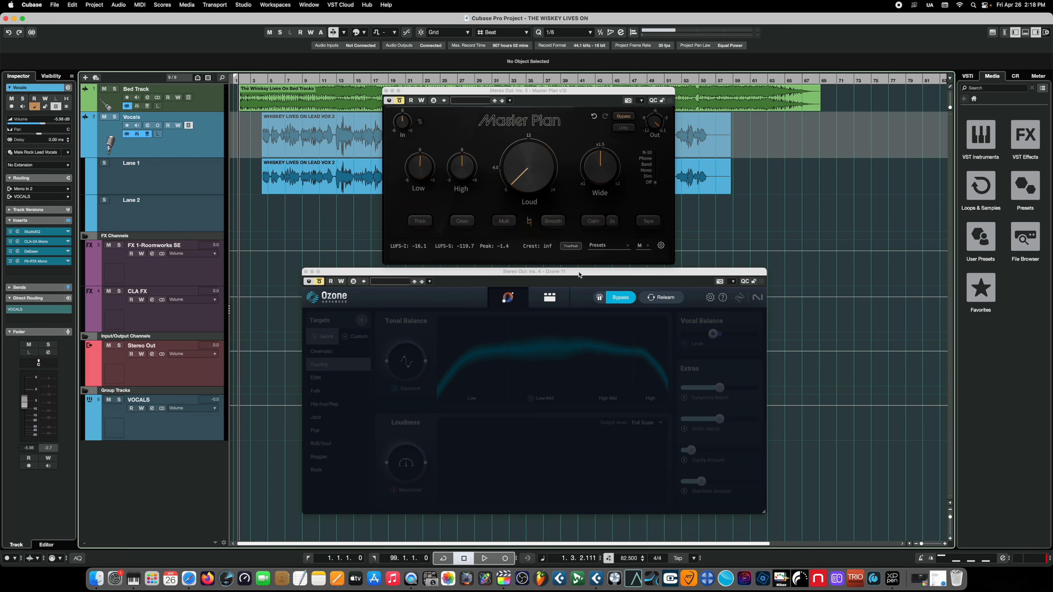
- Play the Whiskey Lives On mix with both mastering plugins bypassed, stop playback and activate Ozone 11
{"action": "key", "text": "space"}
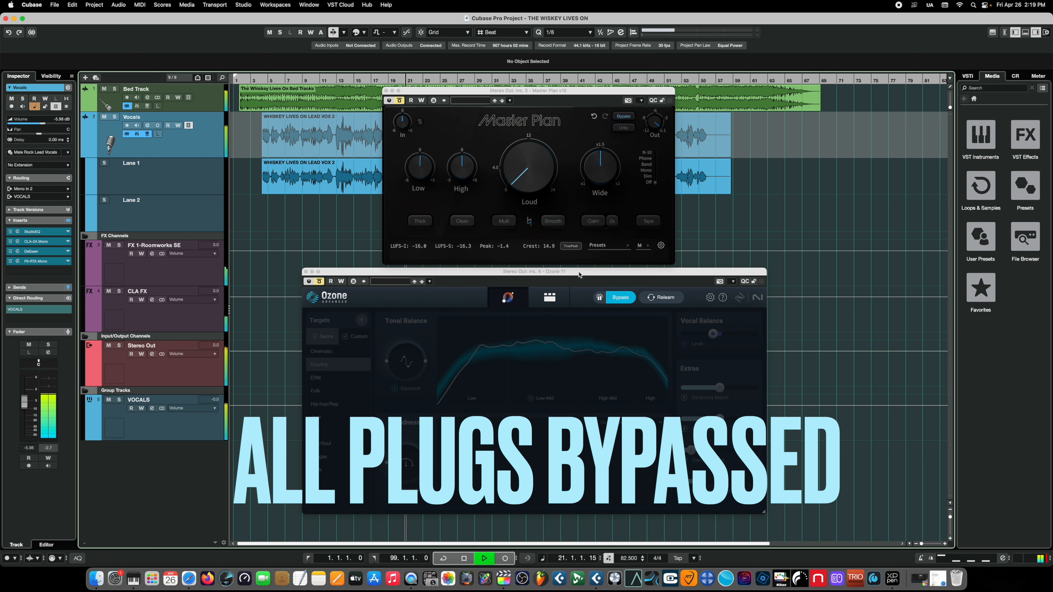
{"action": "key", "text": "space"}
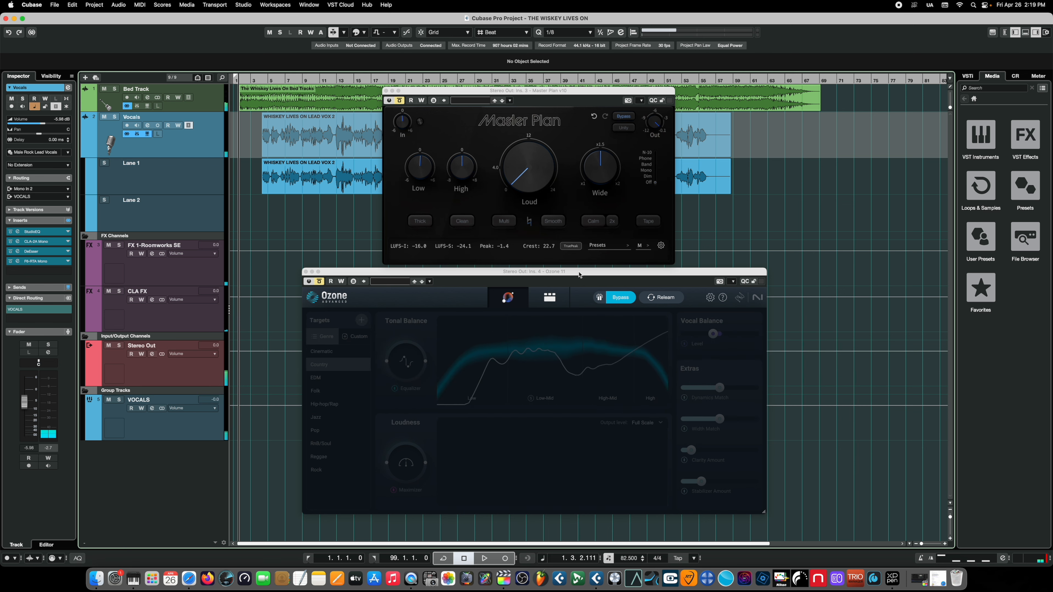
{"action": "left_click", "coordinate": [579, 273]}
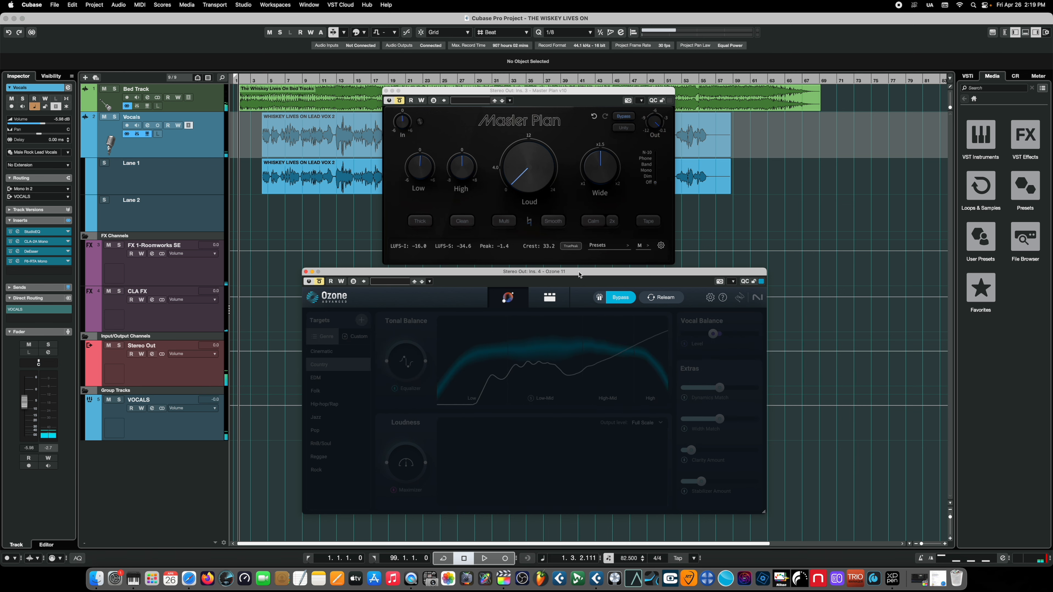
{"action": "left_click", "coordinate": [319, 283]}
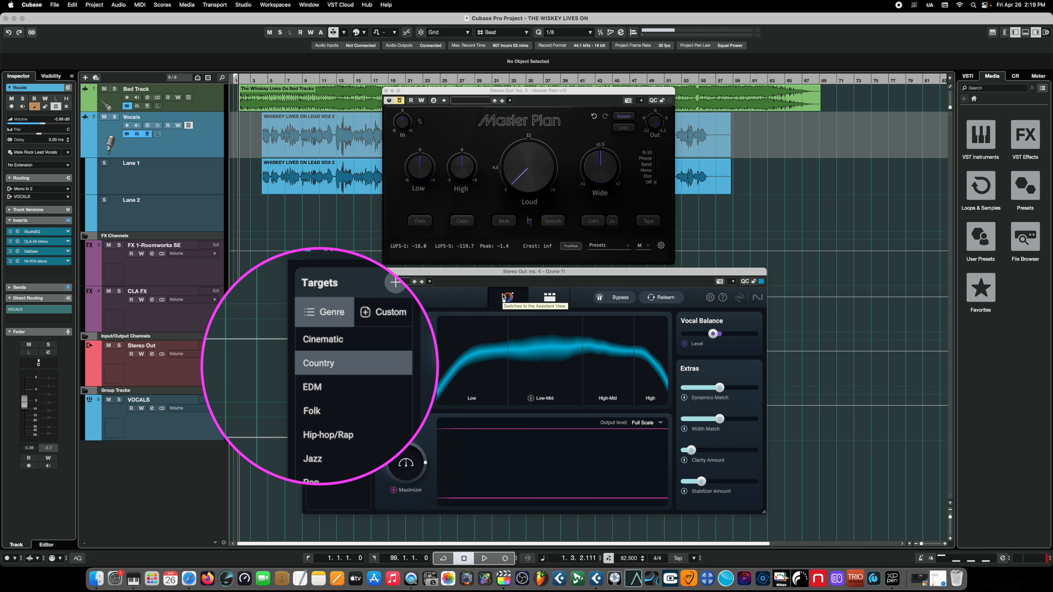
- Open Ozone's detailed module view and examine the modules in its mastering chain, from Master Rebalance through Maximizer
{"action": "left_click", "coordinate": [537, 295]}
{"action": "left_click_drag", "start_coordinate": [492, 344], "coordinate": [461, 345]}
{"action": "left_click", "coordinate": [393, 328]}
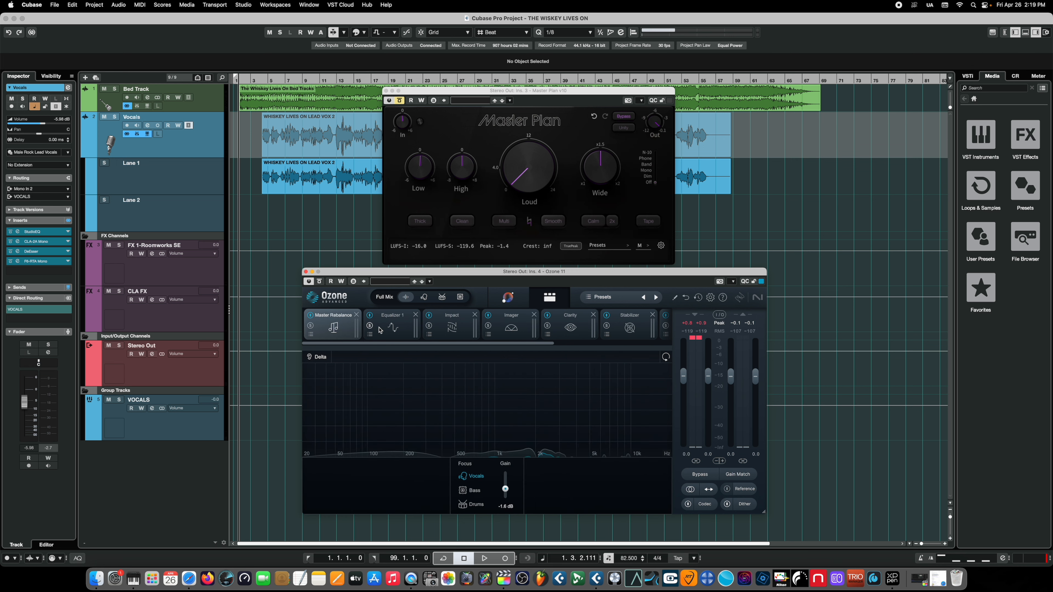
{"action": "left_click", "coordinate": [452, 329]}
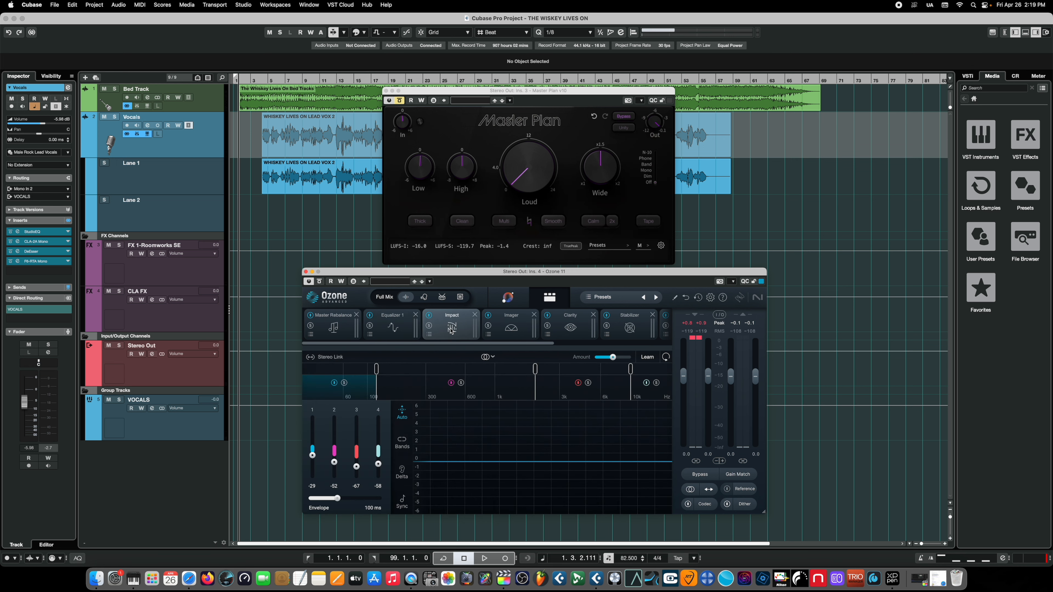
{"action": "left_click", "coordinate": [519, 327]}
{"action": "left_click", "coordinate": [569, 327]}
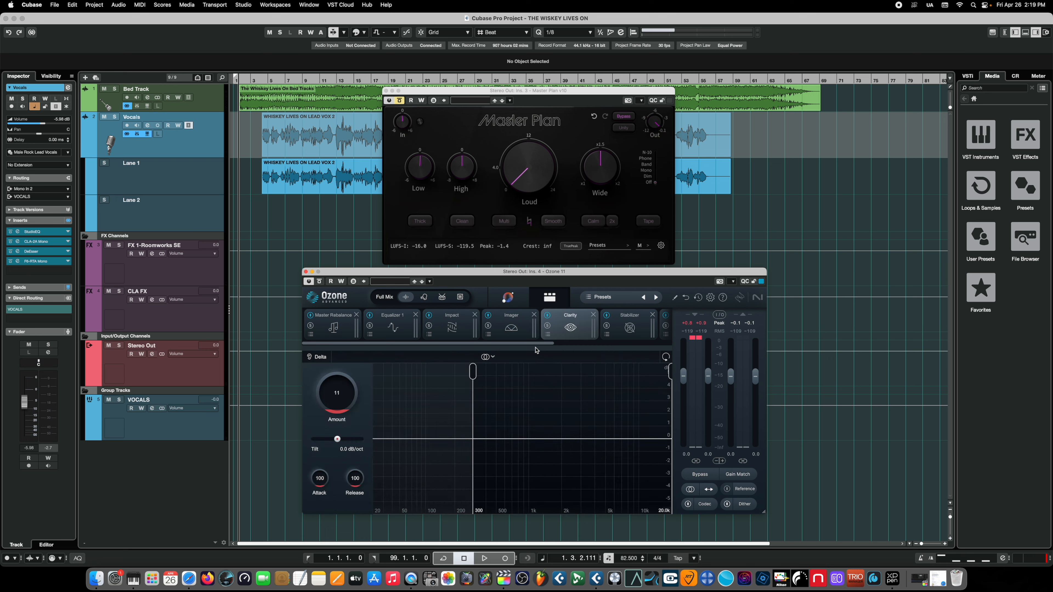
{"action": "left_click_drag", "start_coordinate": [533, 345], "coordinate": [665, 356]}
{"action": "left_click", "coordinate": [475, 330]}
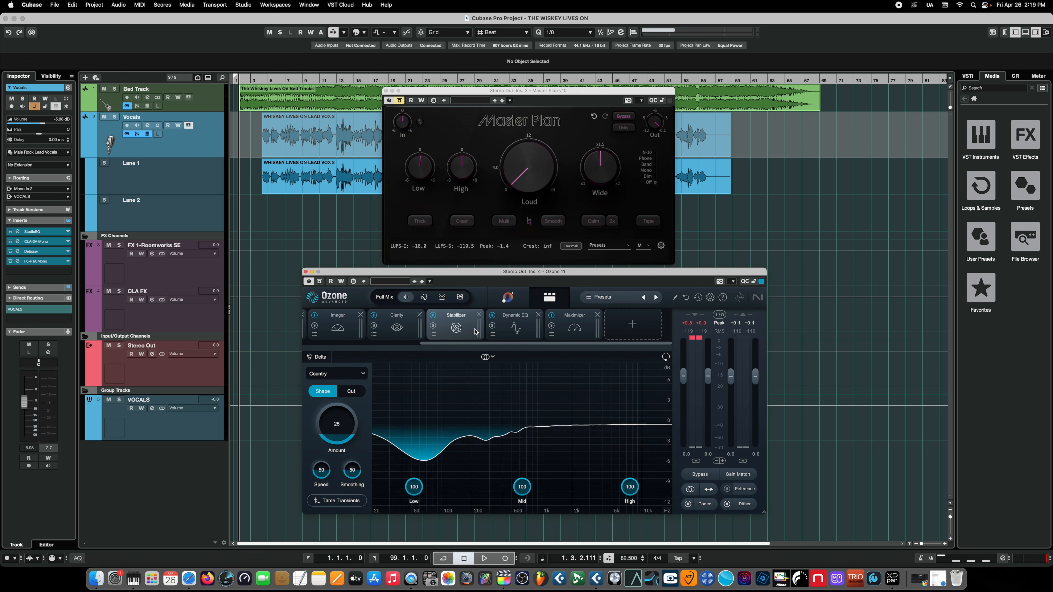
{"action": "left_click", "coordinate": [517, 326]}
{"action": "left_click", "coordinate": [569, 324]}
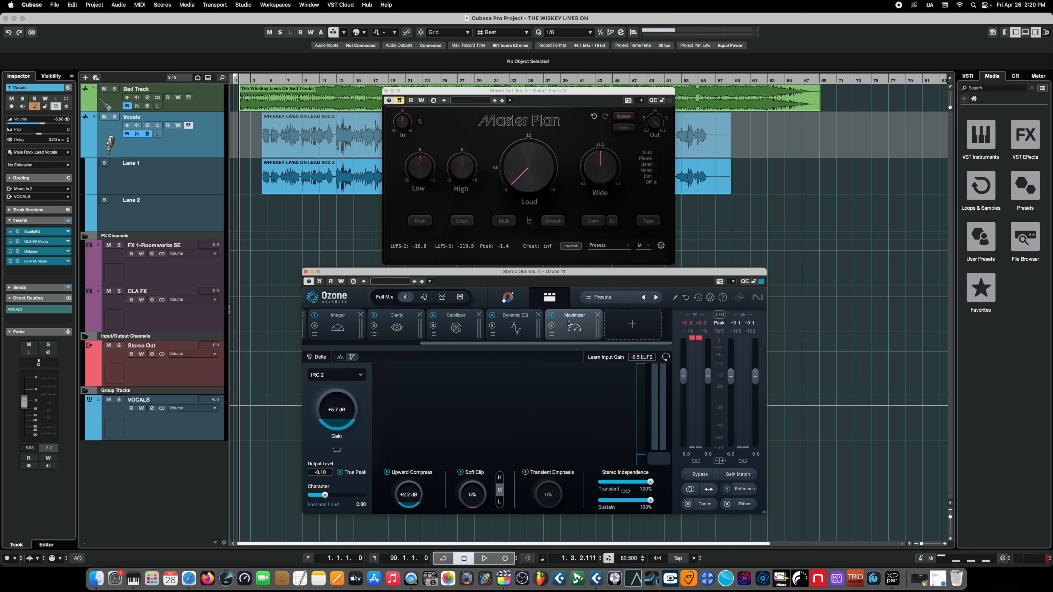
{"action": "left_click_drag", "start_coordinate": [559, 345], "coordinate": [429, 338]}
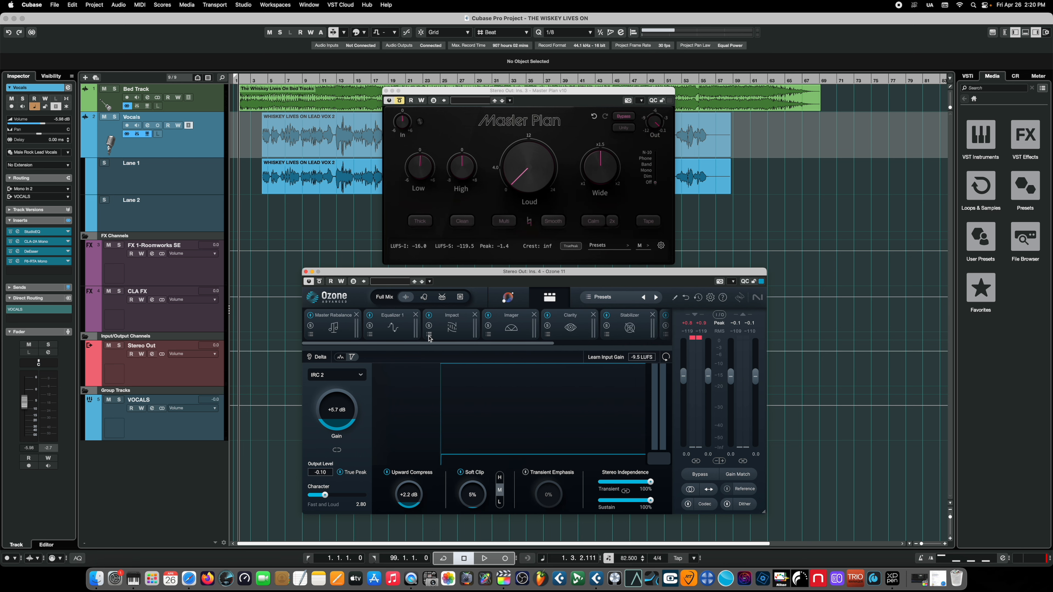
- Compare the mix with Ozone bypassed and active several times during playback, leaving Ozone active and stopping the song
{"action": "left_click", "coordinate": [319, 282]}
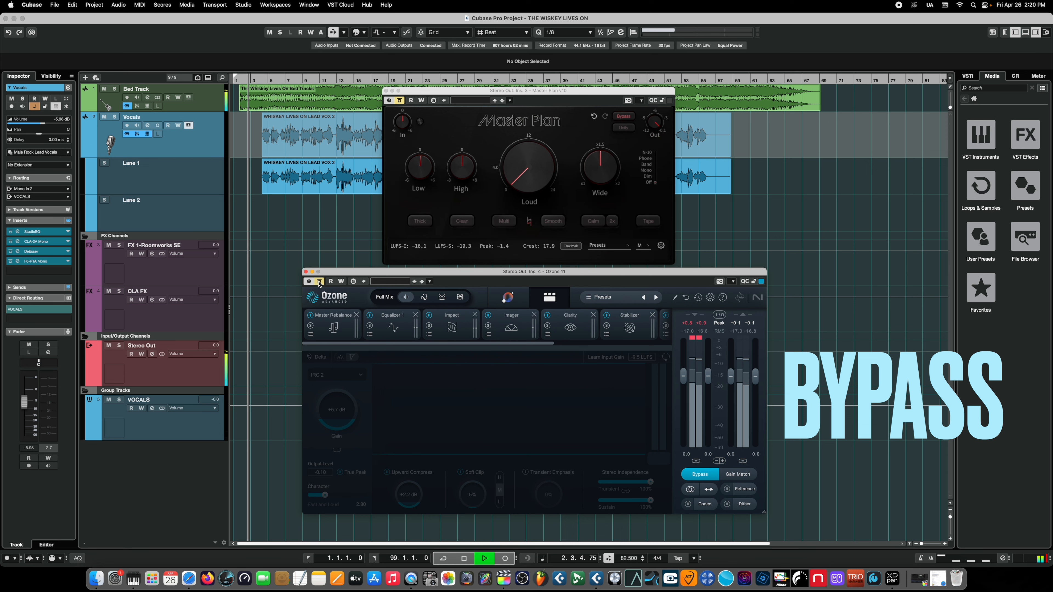
{"action": "left_click", "coordinate": [319, 282]}
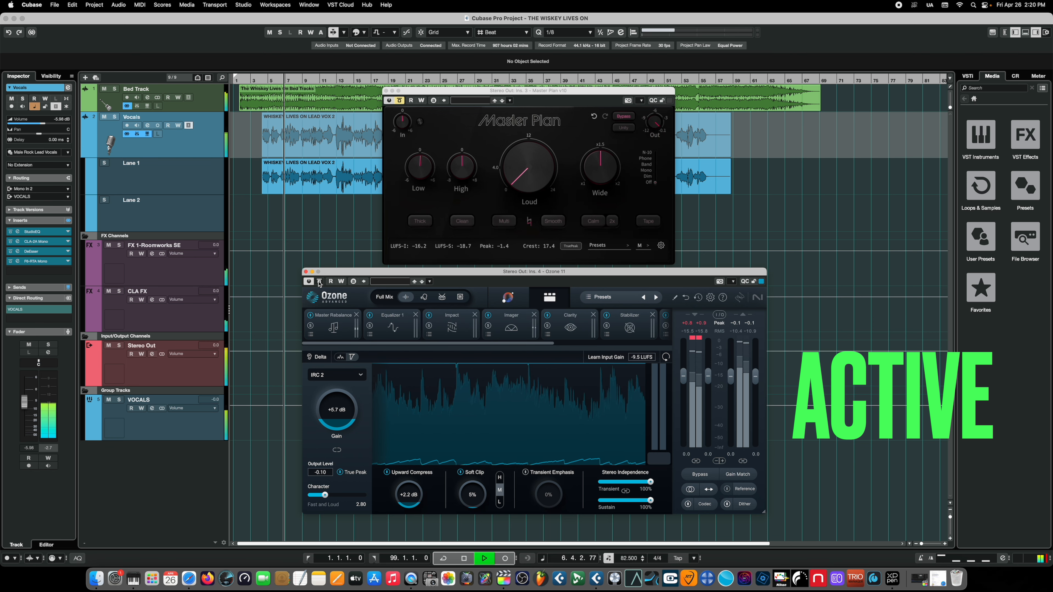
{"action": "left_click", "coordinate": [319, 282]}
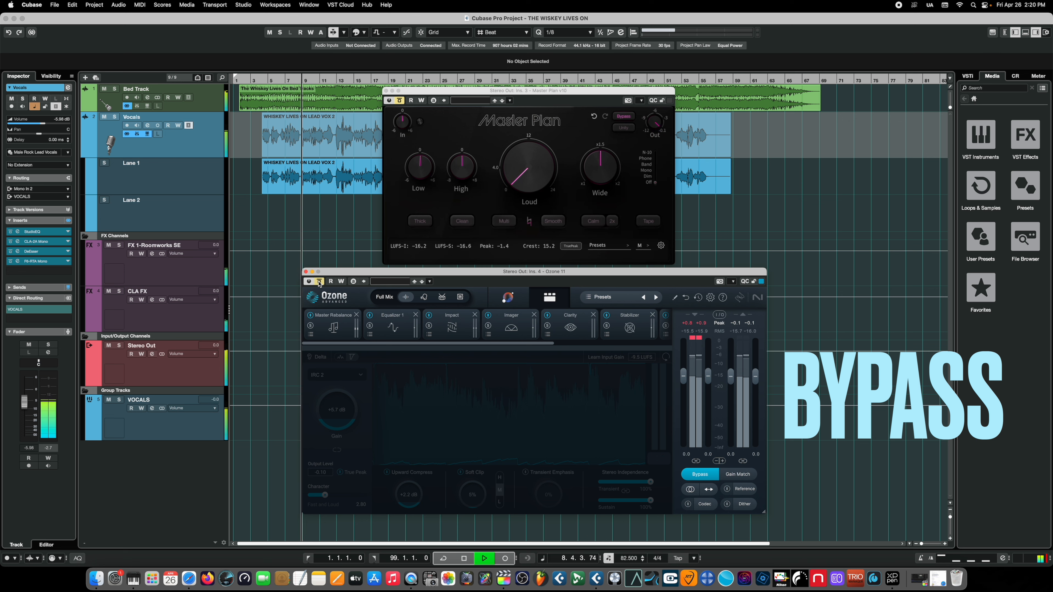
{"action": "left_click", "coordinate": [319, 282]}
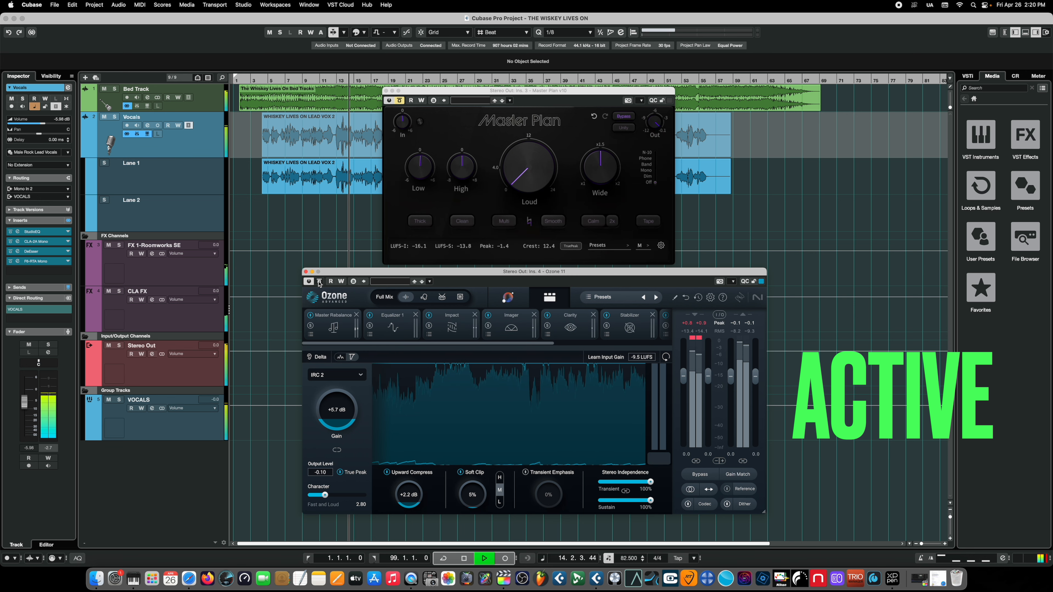
{"action": "left_click", "coordinate": [319, 281]}
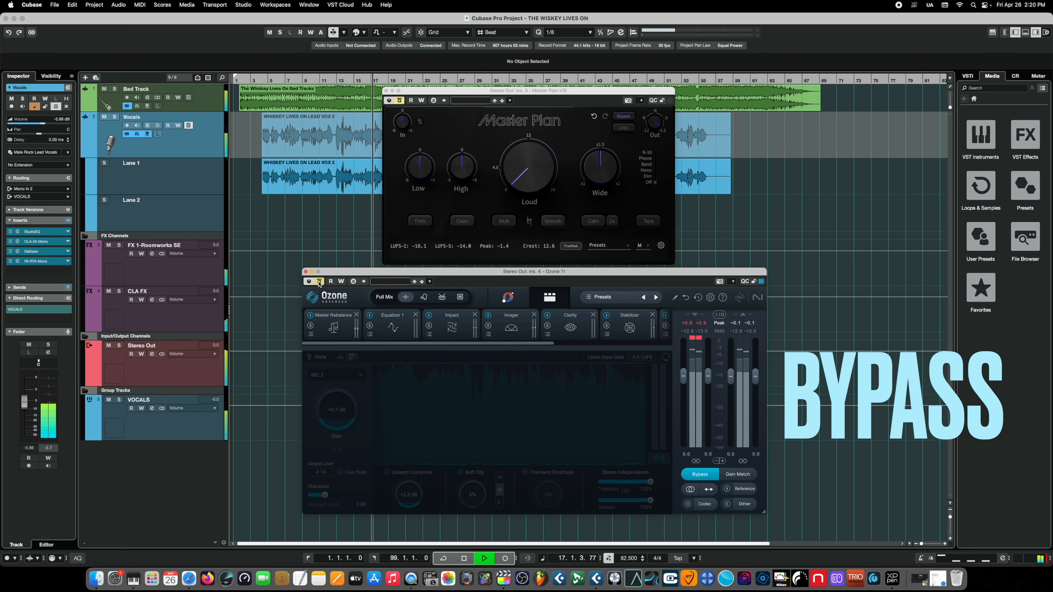
{"action": "left_click", "coordinate": [319, 282]}
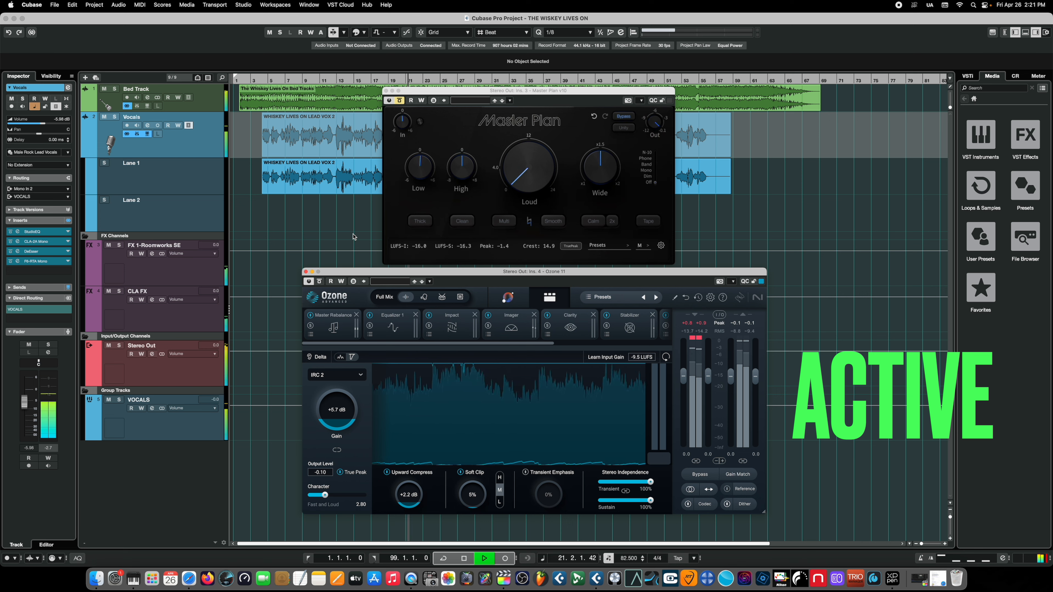
{"action": "key", "text": "space"}
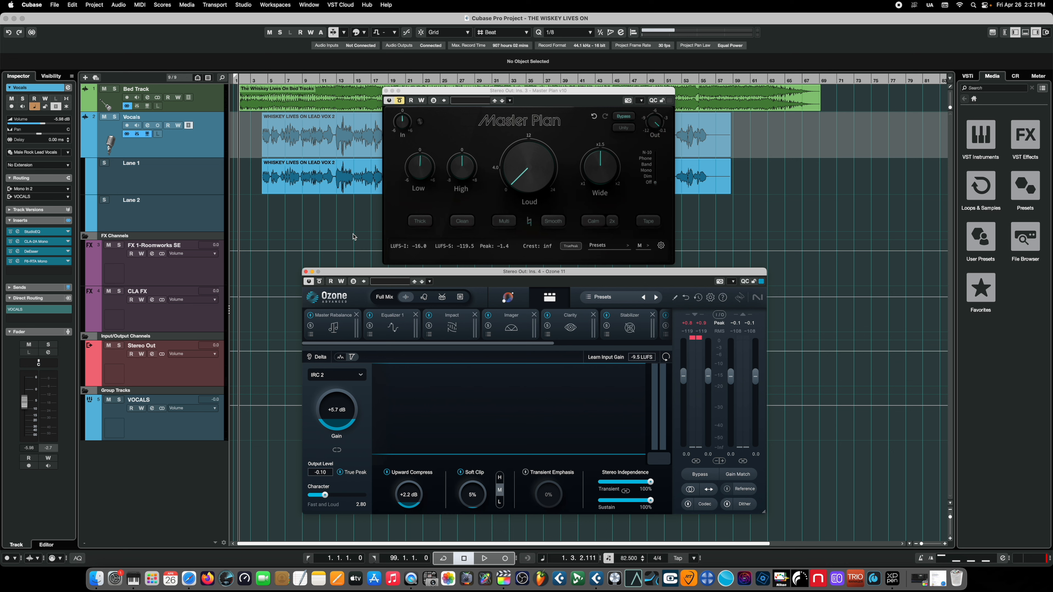
- Review each Ozone module in order: Master Rebalance, Equalizer, Impact, Imager, Clarity, Stabilizer, Dynamic EQ and Maximizer
{"action": "left_click", "coordinate": [328, 330]}
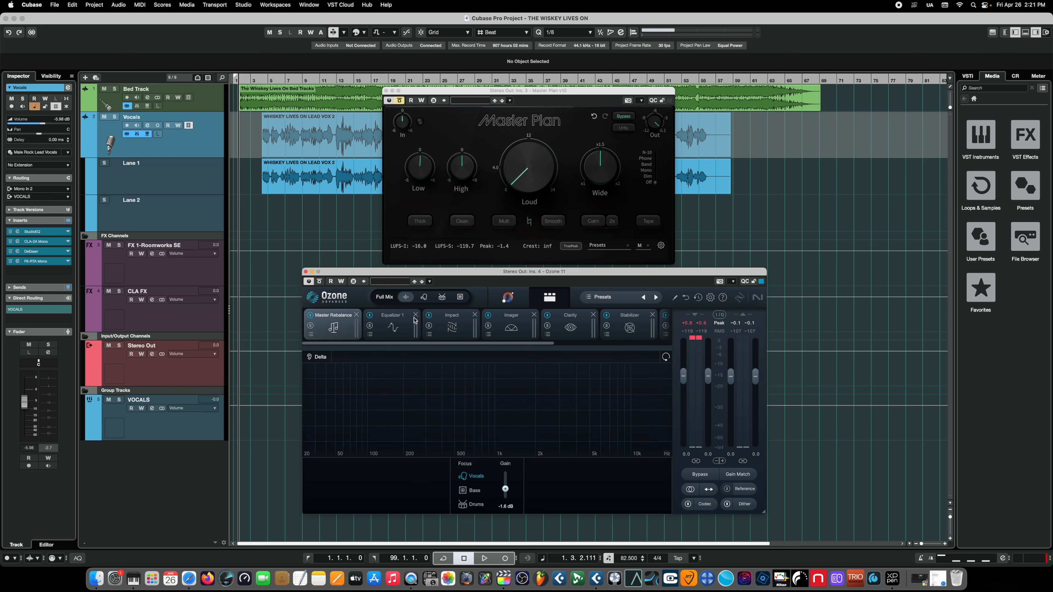
{"action": "left_click", "coordinate": [390, 323]}
{"action": "left_click", "coordinate": [446, 323]}
{"action": "left_click", "coordinate": [502, 322]}
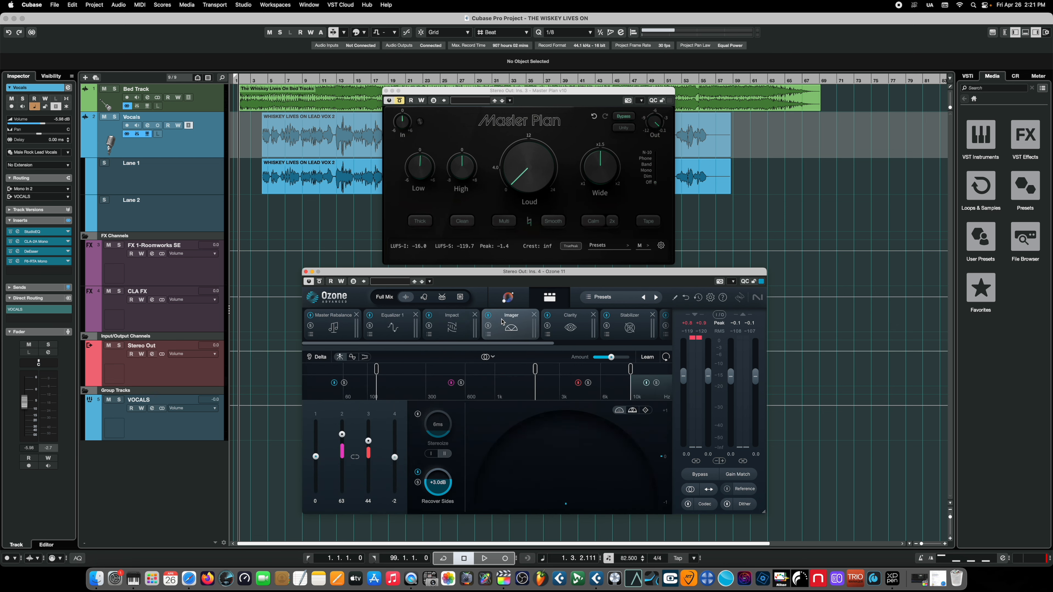
{"action": "left_click", "coordinate": [570, 327]}
{"action": "left_click", "coordinate": [621, 322]}
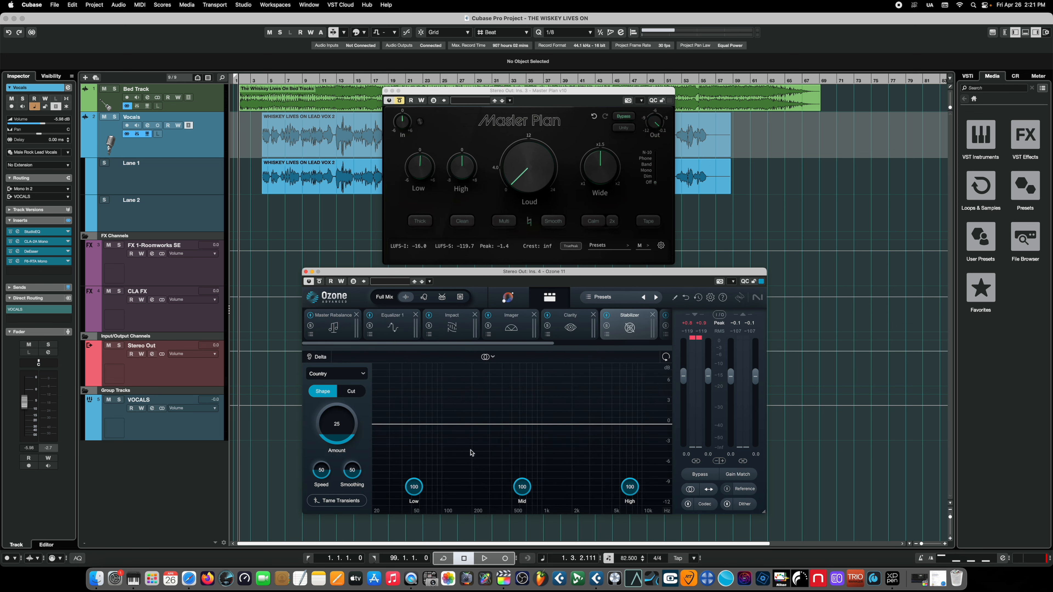
{"action": "left_click_drag", "start_coordinate": [451, 346], "coordinate": [609, 345]}
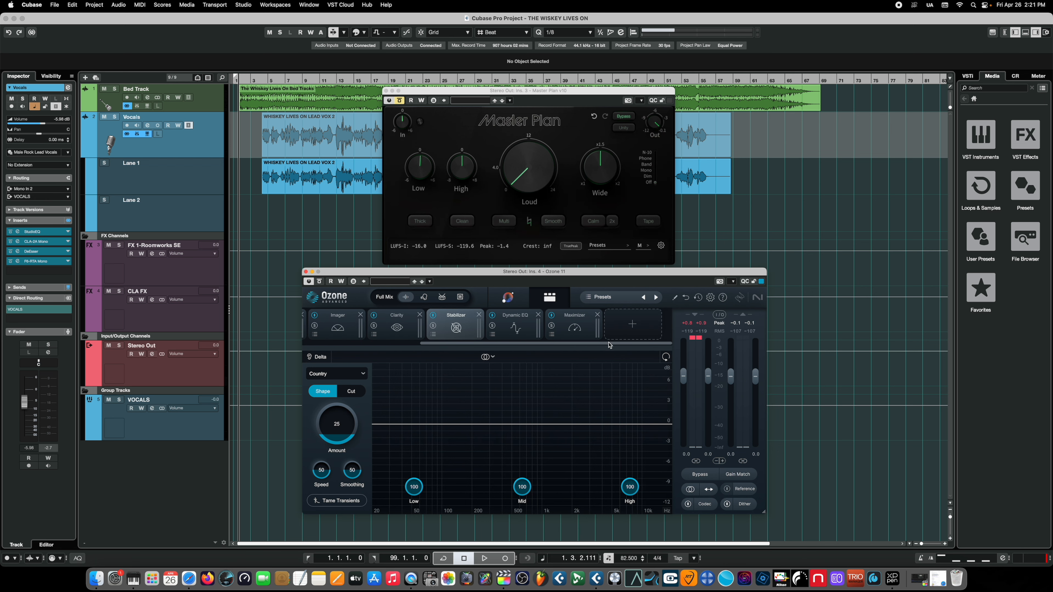
{"action": "left_click", "coordinate": [512, 326]}
{"action": "left_click", "coordinate": [575, 328]}
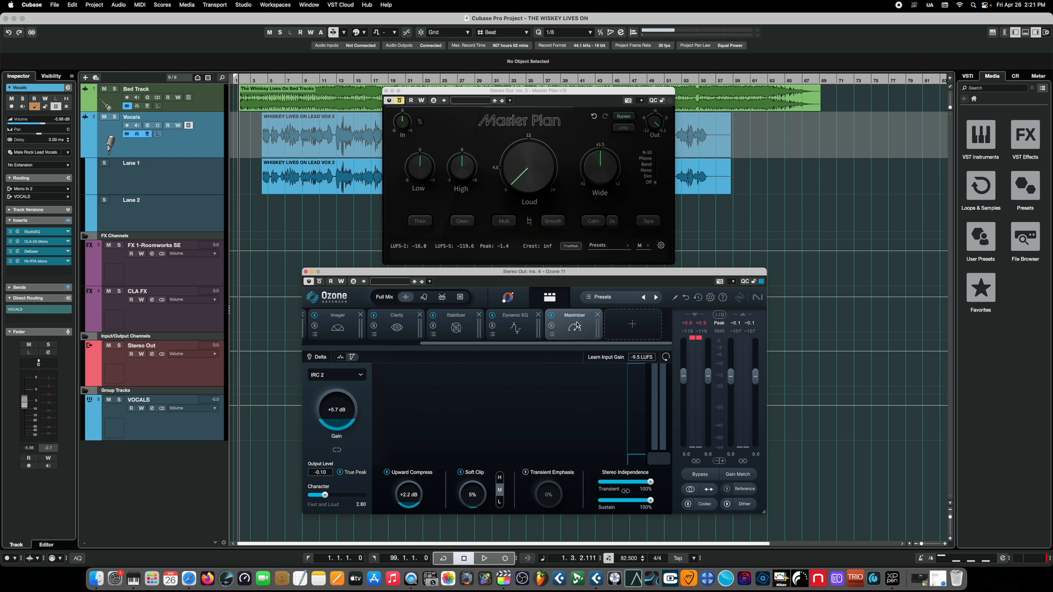
- Go back through Ozone's Dynamic EQ, Stabilizer, Clarity, Imager and Equalizer modules to Master Rebalance
{"action": "left_click", "coordinate": [516, 328]}
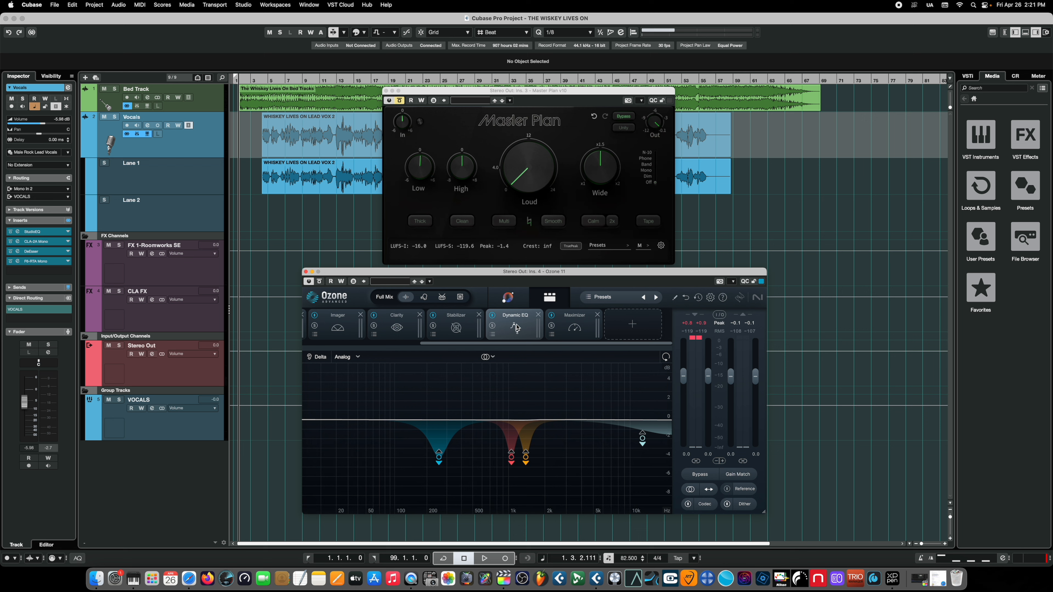
{"action": "left_click", "coordinate": [455, 328]}
{"action": "left_click", "coordinate": [397, 327]}
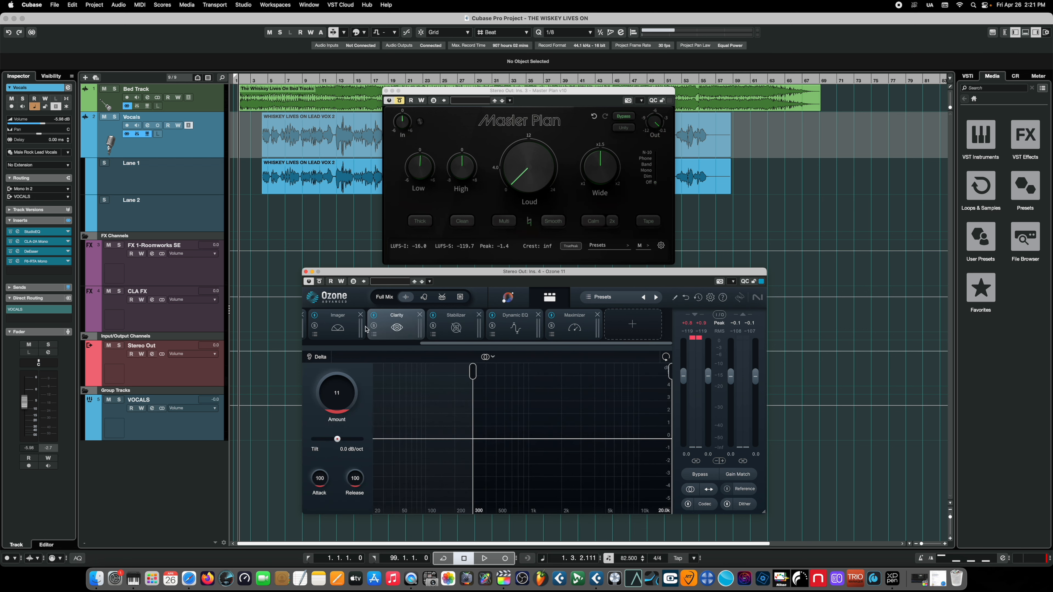
{"action": "left_click", "coordinate": [353, 328]}
{"action": "left_click_drag", "start_coordinate": [443, 346], "coordinate": [320, 349]}
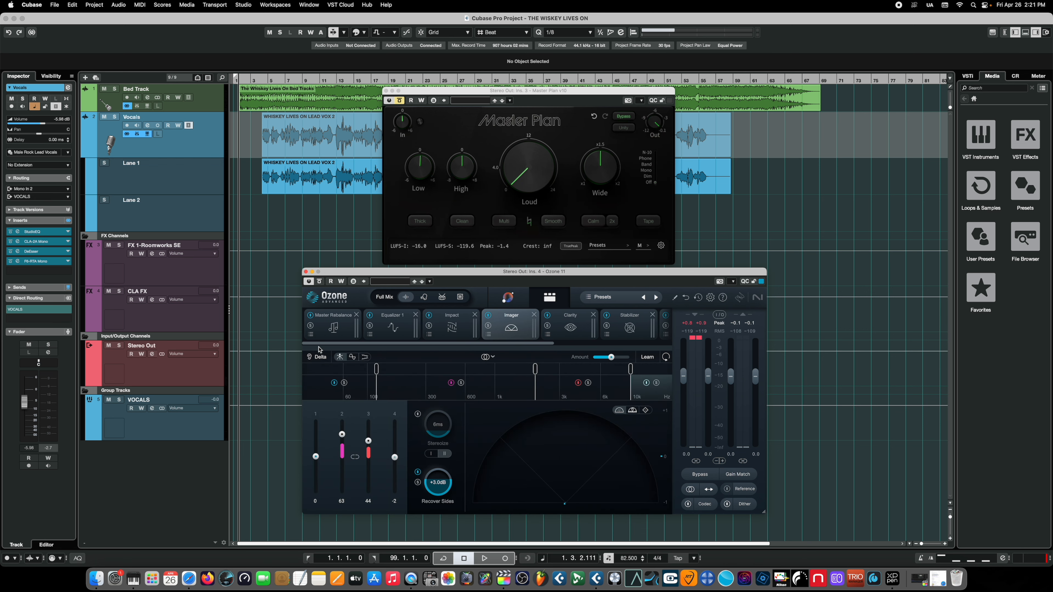
{"action": "left_click", "coordinate": [393, 327]}
{"action": "left_click", "coordinate": [328, 327]}
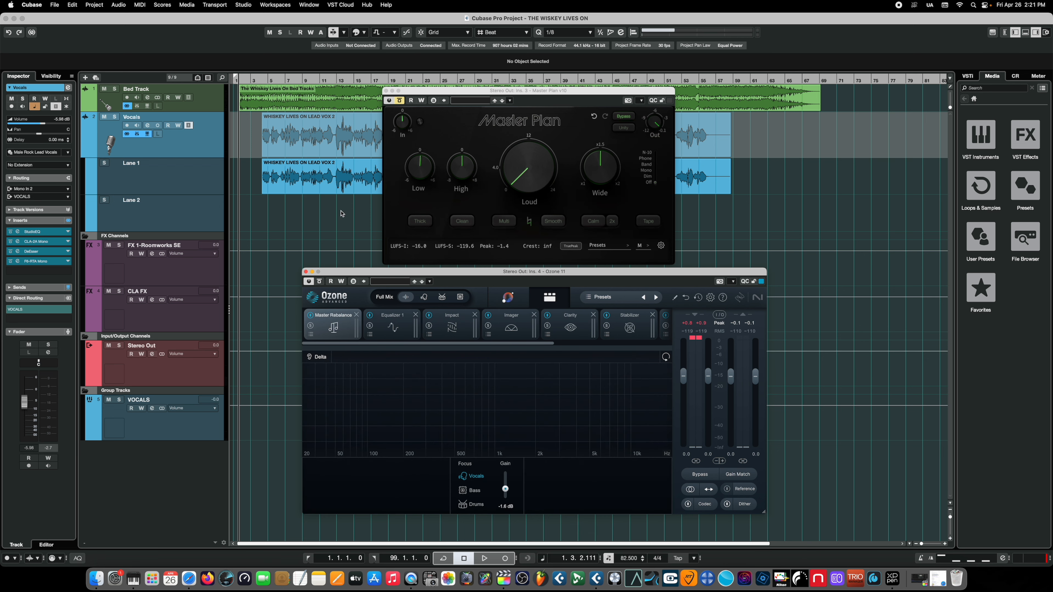
- Bypass Ozone and raise Master Plan's Loud control to about 4.72 dB while the song plays
{"action": "left_click", "coordinate": [318, 282]}
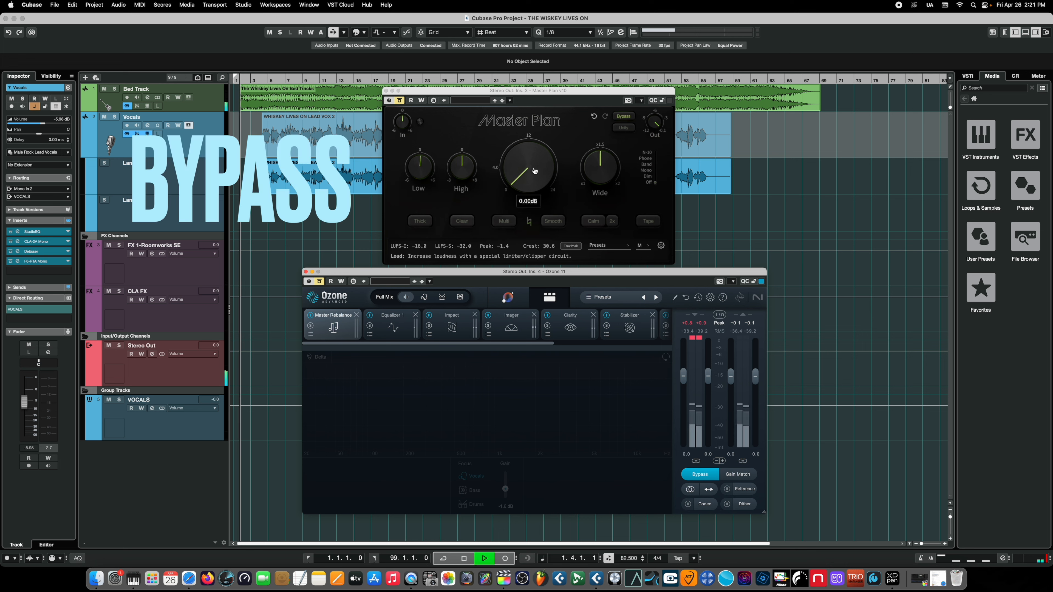
{"action": "left_click", "coordinate": [534, 168]}
{"action": "left_click_drag", "start_coordinate": [534, 170], "coordinate": [533, 153]}
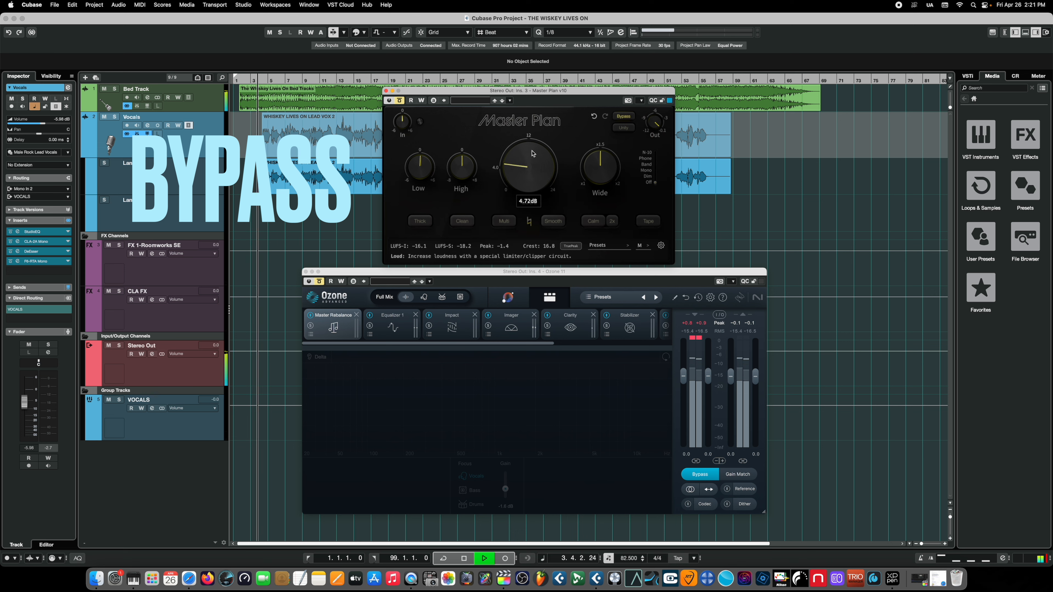
- Activate Master Plan and fine-tune Loud to about 4.25 dB during playback, comparing the processed mix with the bypassed one
{"action": "left_click", "coordinate": [624, 116]}
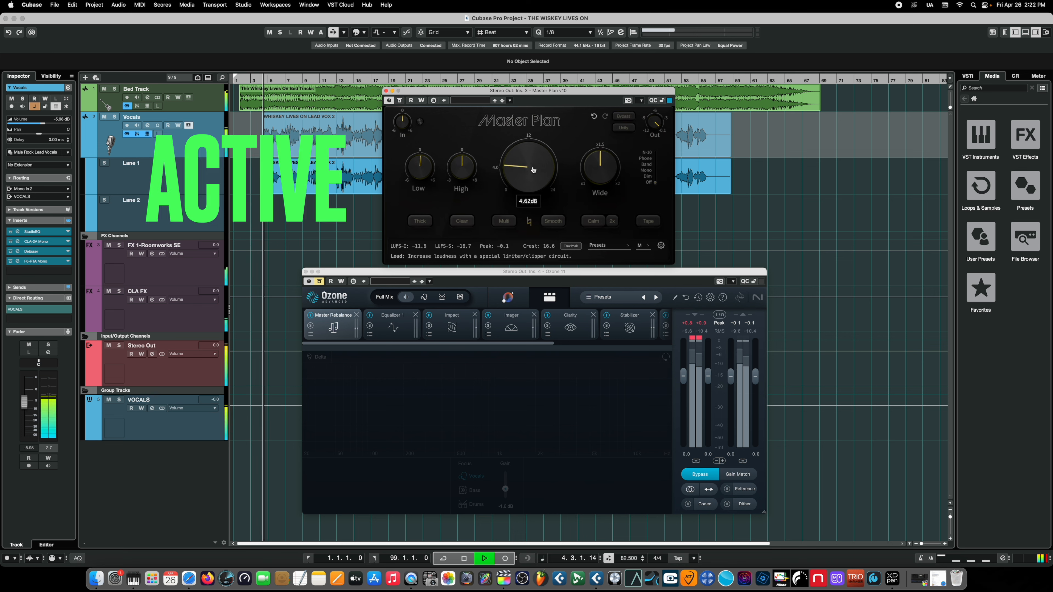
{"action": "left_click_drag", "start_coordinate": [534, 170], "coordinate": [534, 167]}
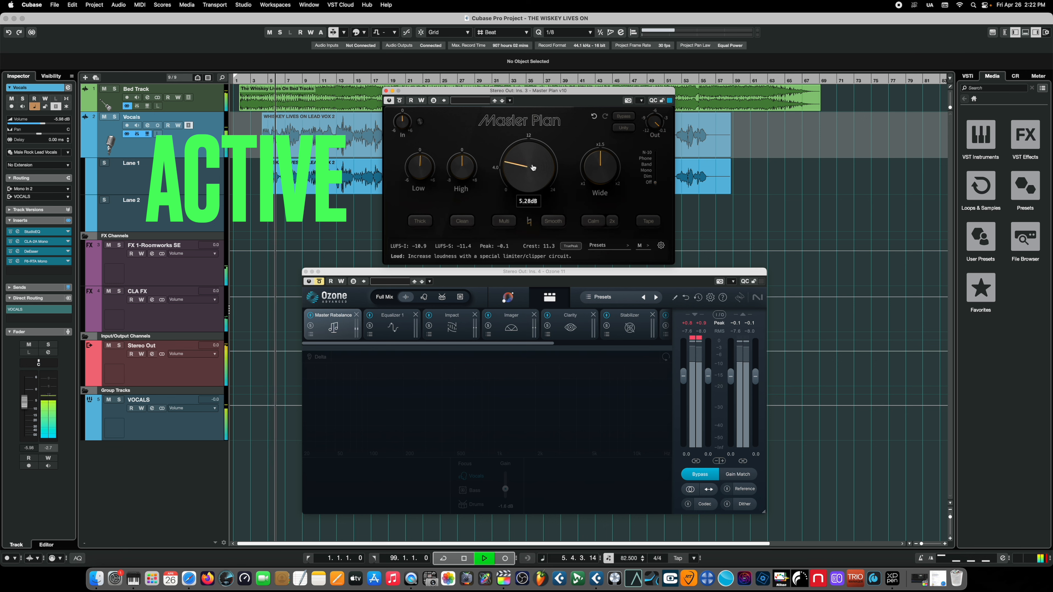
{"action": "left_click_drag", "start_coordinate": [534, 167], "coordinate": [530, 166]}
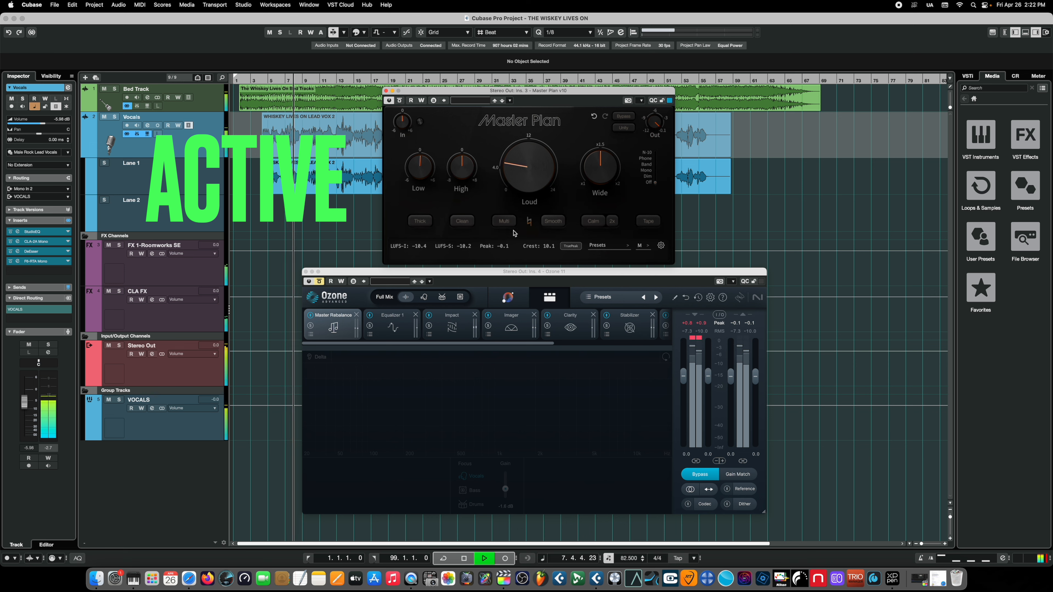
{"action": "left_click", "coordinate": [531, 206]}
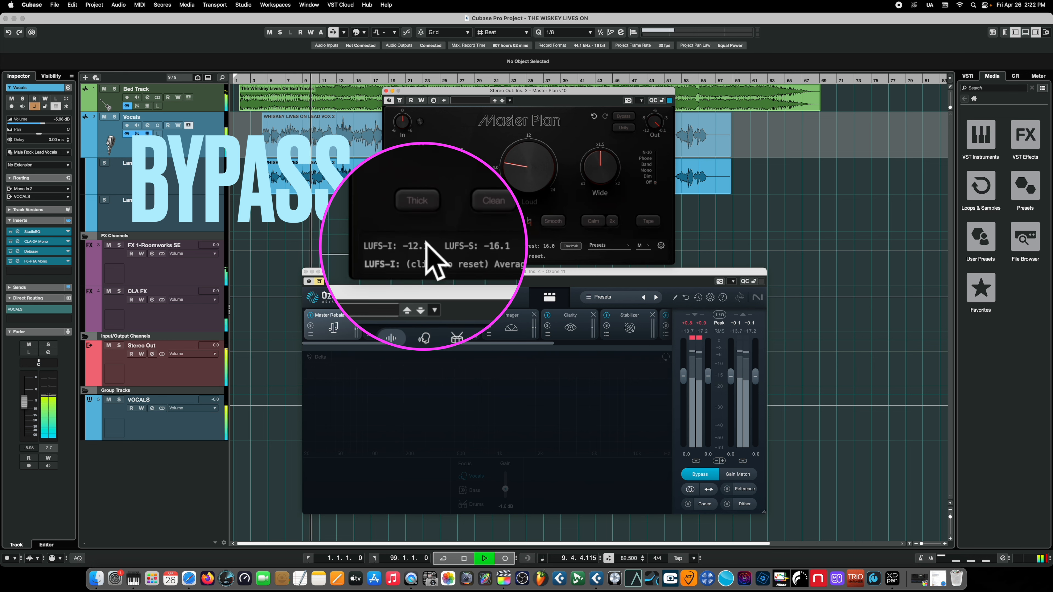
{"action": "left_click", "coordinate": [525, 207]}
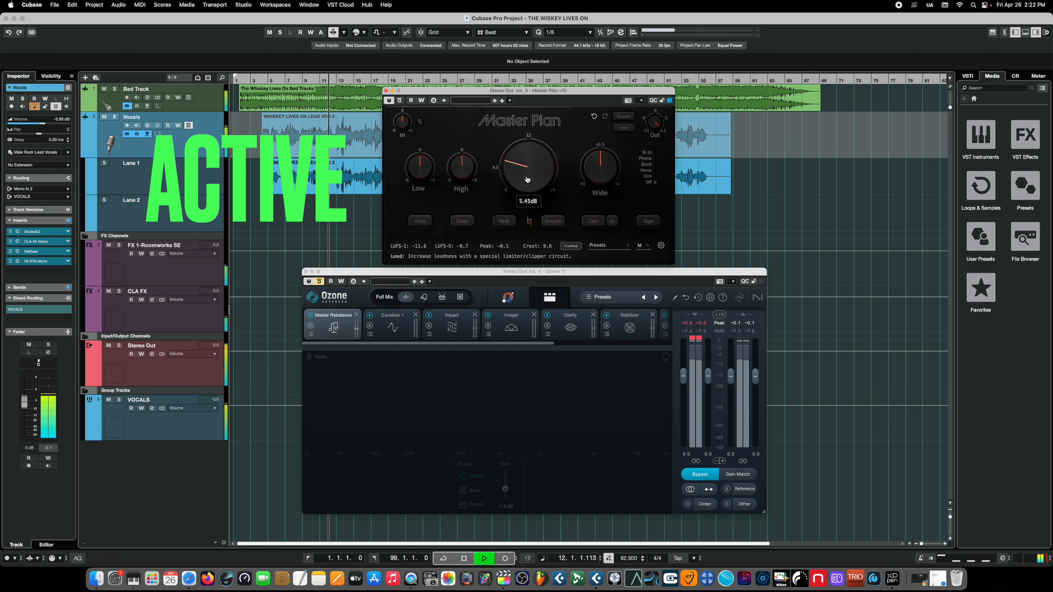
{"action": "left_click_drag", "start_coordinate": [526, 178], "coordinate": [528, 178]}
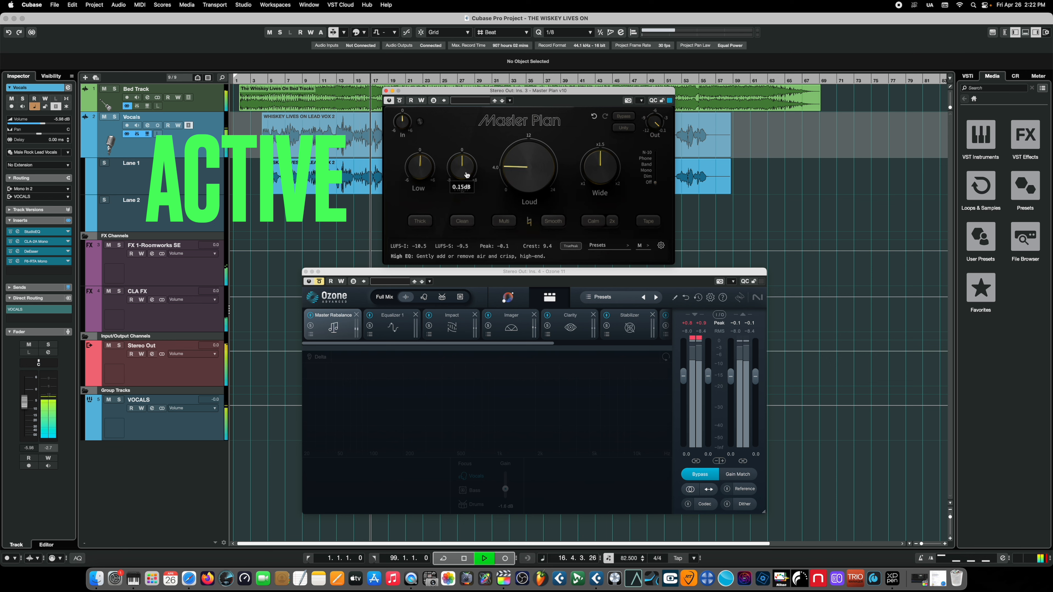
- Raise Master Plan's High EQ to about 3.93 dB and add a slight Low boost while the song plays
{"action": "left_click_drag", "start_coordinate": [466, 175], "coordinate": [472, 162]}
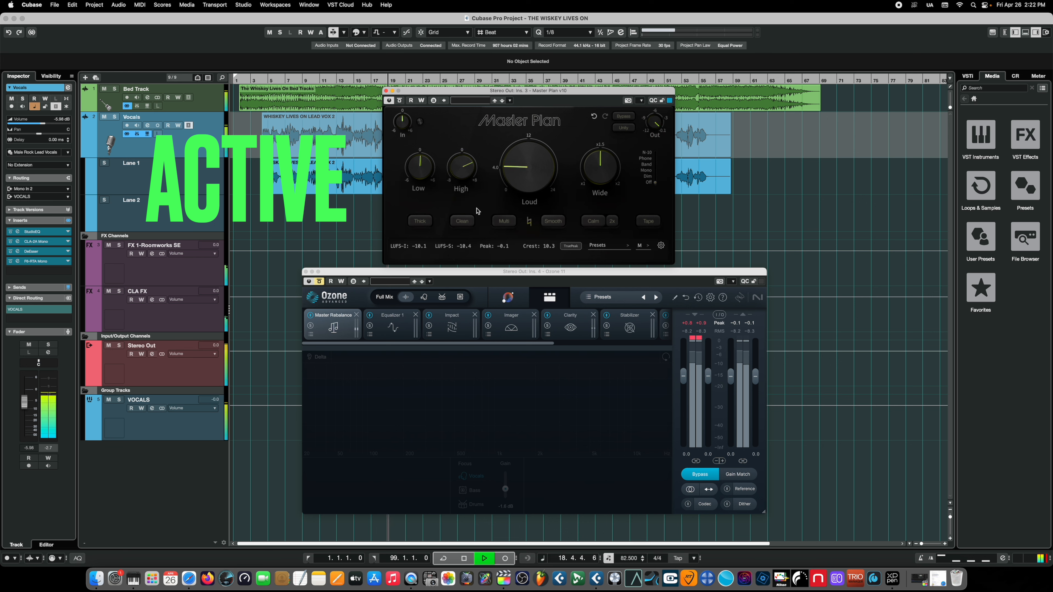
{"action": "mouse_move", "coordinate": [595, 170]}
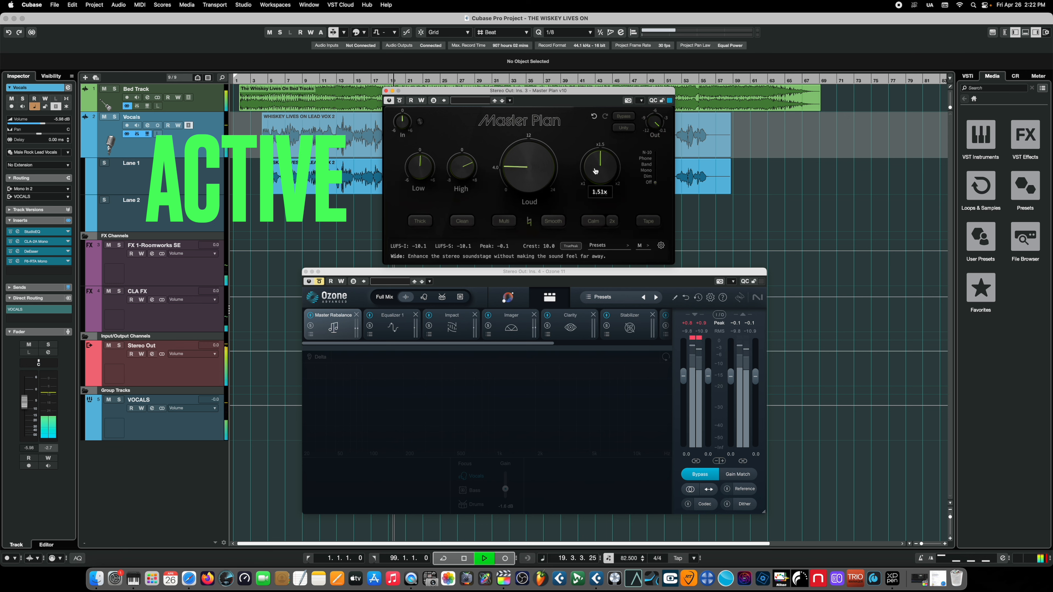
{"action": "mouse_move", "coordinate": [529, 185]}
{"action": "mouse_move", "coordinate": [431, 182]}
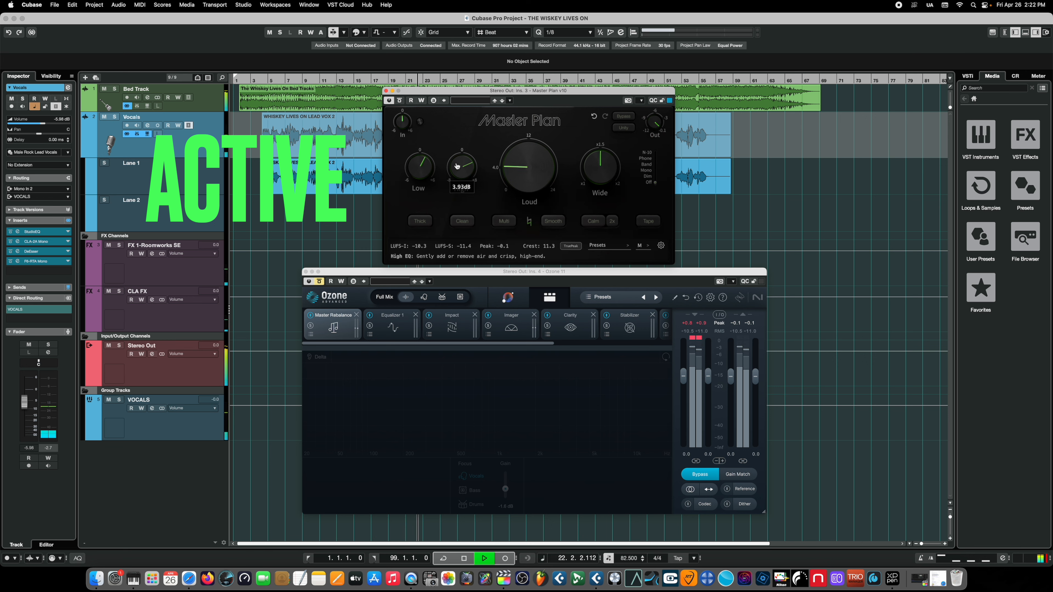
- Compare the song with Master Plan bypassed and active, stop playback, and bring the Ozone and Master Plan windows forward in turn
{"action": "left_click", "coordinate": [399, 101]}
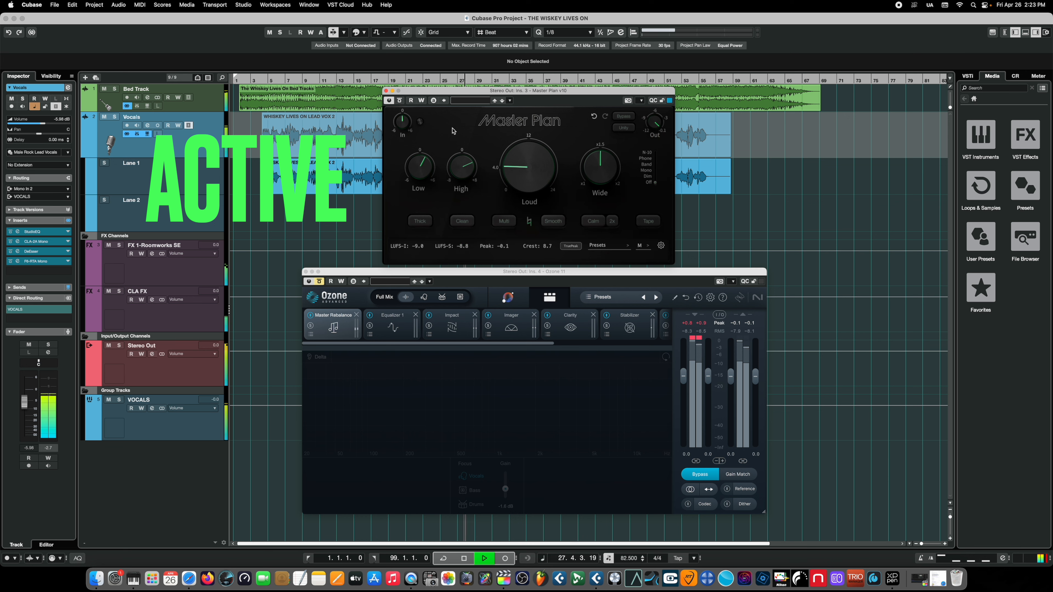
{"action": "key", "text": "space"}
{"action": "mouse_move", "coordinate": [514, 209]}
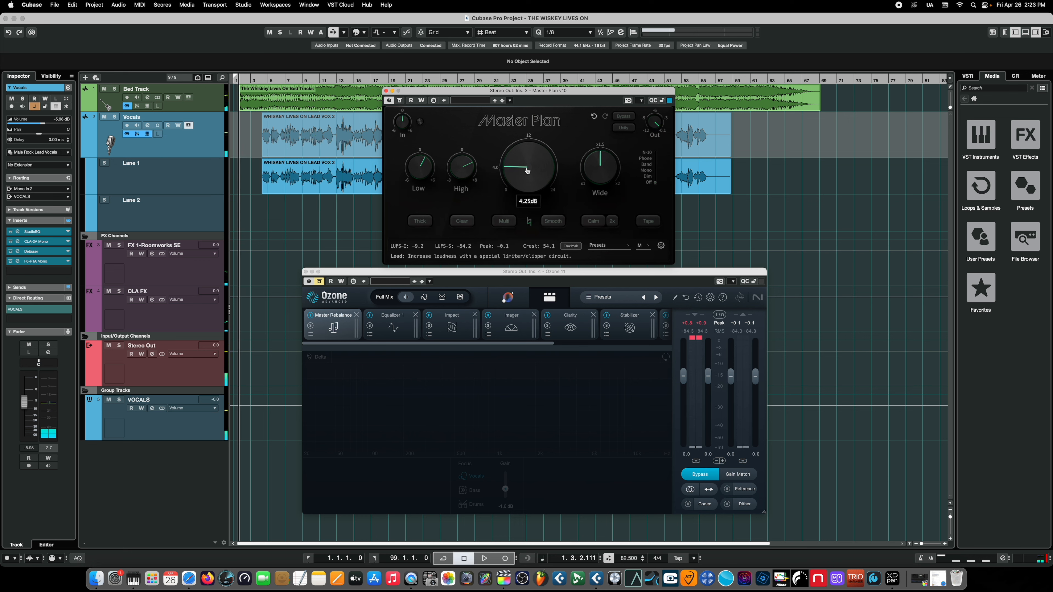
{"action": "left_click", "coordinate": [519, 275]}
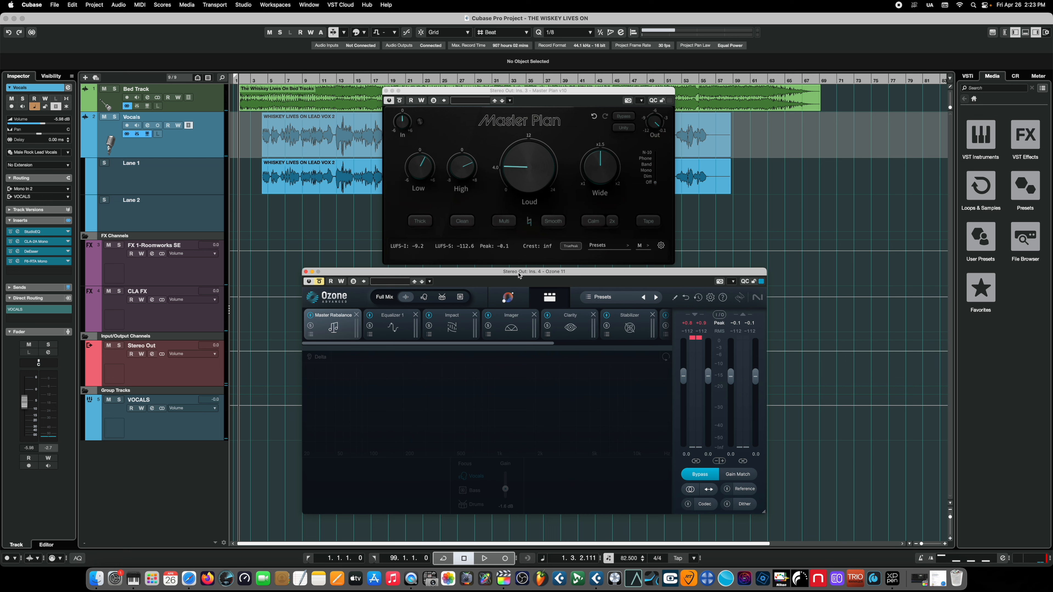
{"action": "left_click", "coordinate": [508, 92]}
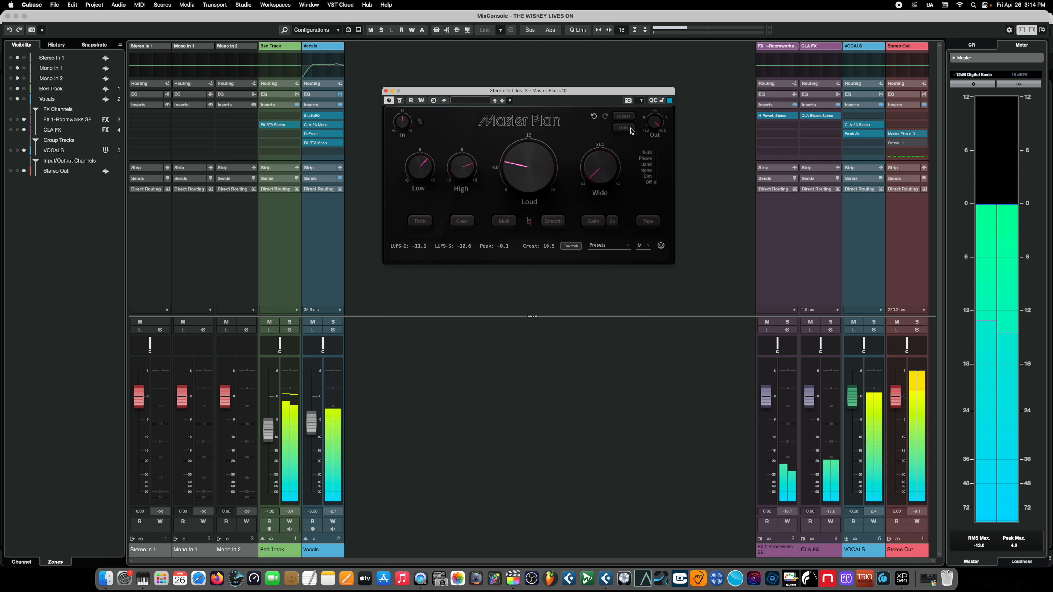
- Turn on Unity in Master Plan and compare the level-matched mix with Bypass on and off
{"action": "left_click", "coordinate": [626, 129]}
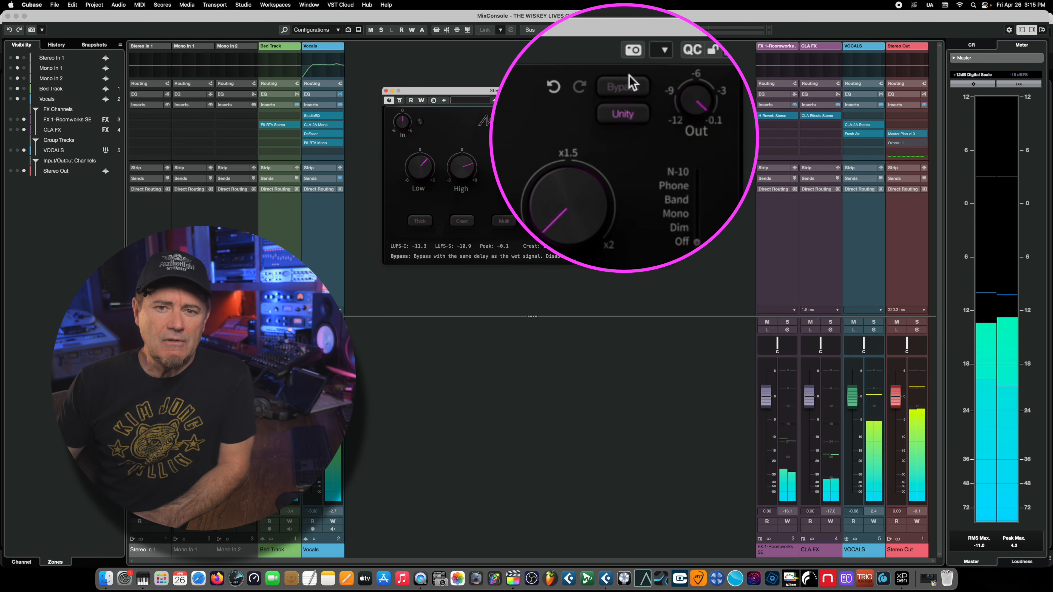
{"action": "left_click", "coordinate": [630, 93]}
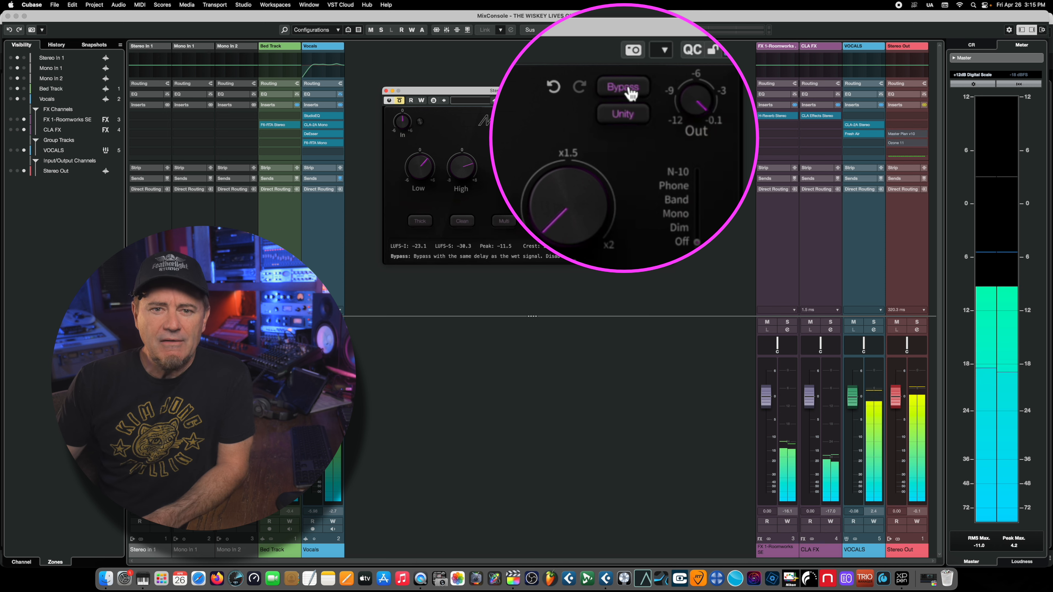
{"action": "left_click", "coordinate": [630, 93]}
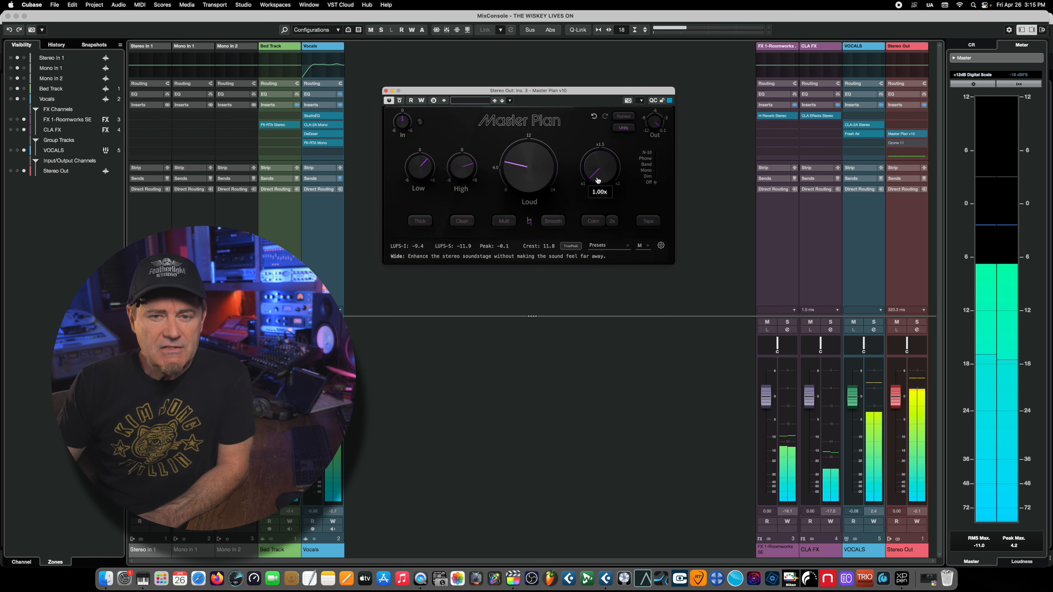
- Audition Wide at about 1.85x and back at its minimum, and reduce Low to about -2.05 dB and High
{"action": "left_click_drag", "start_coordinate": [599, 164], "coordinate": [599, 150]}
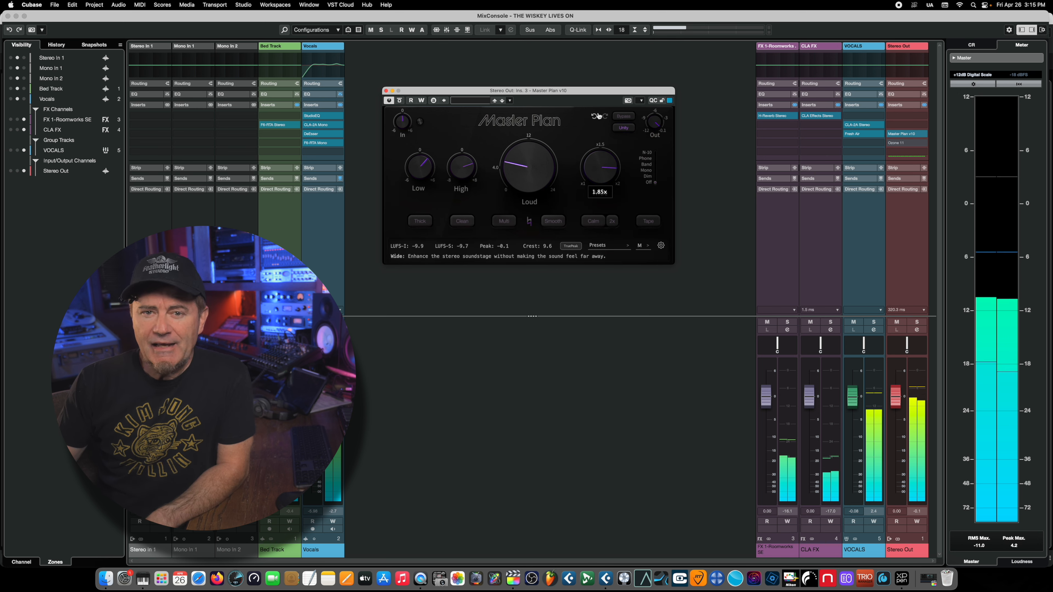
{"action": "left_click_drag", "start_coordinate": [600, 163], "coordinate": [601, 161]}
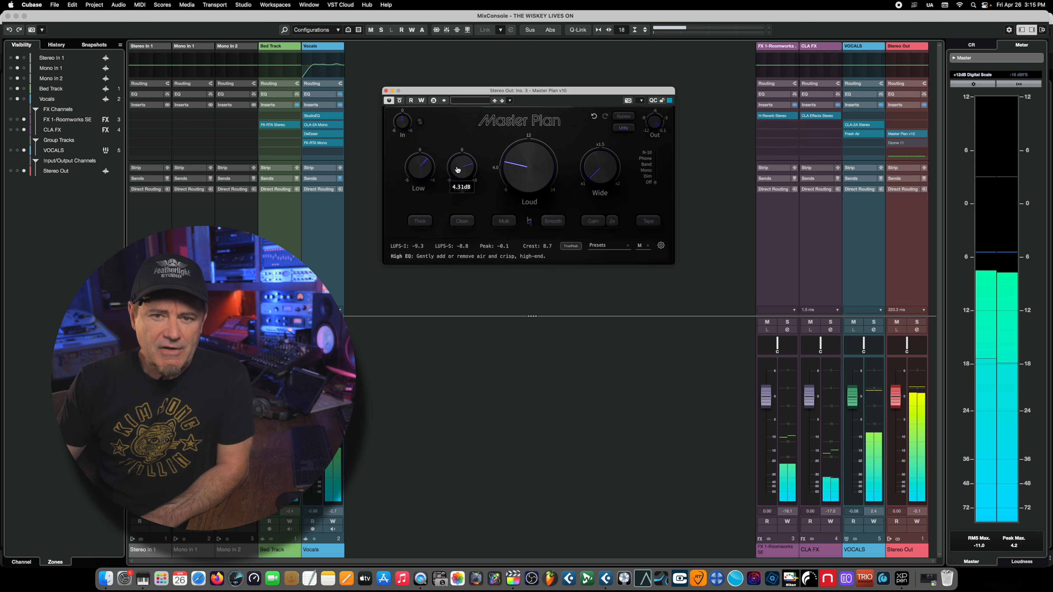
{"action": "left_click_drag", "start_coordinate": [424, 168], "coordinate": [426, 177]}
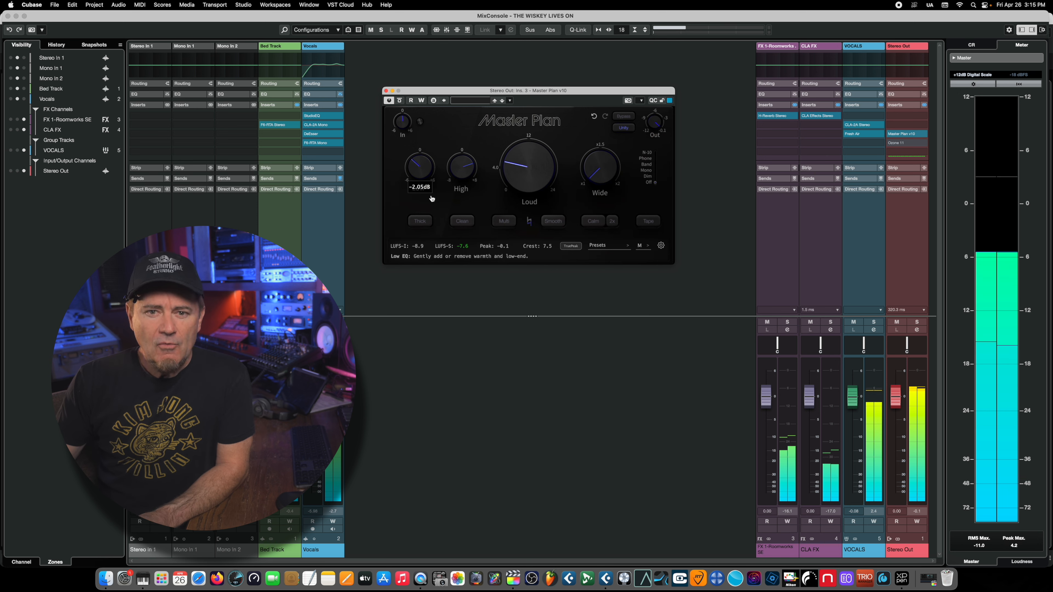
{"action": "left_click_drag", "start_coordinate": [461, 167], "coordinate": [463, 178]}
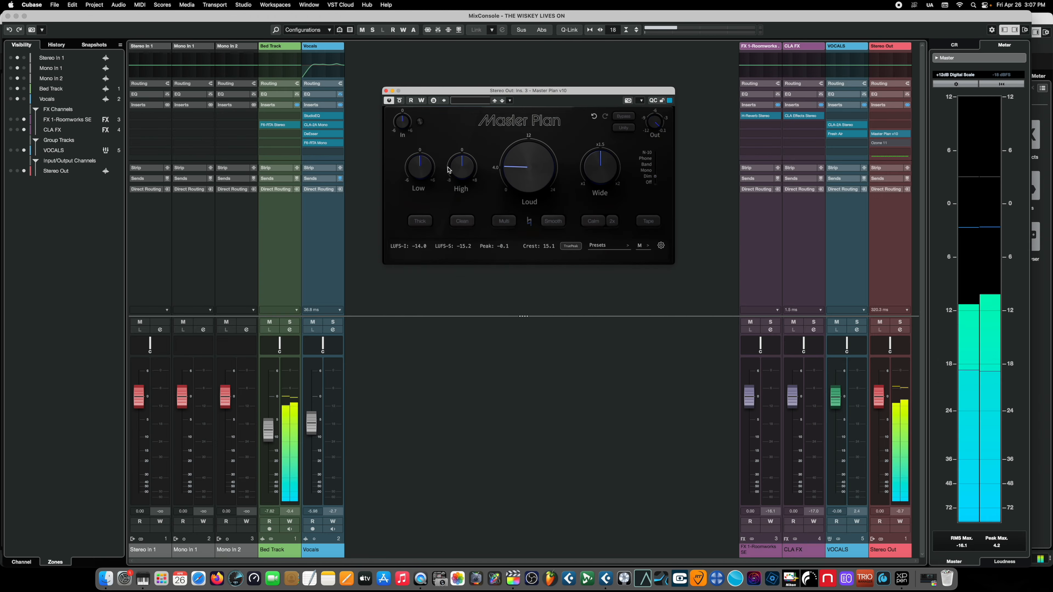
- Sweep High up to about 6.32 dB and back down, and settle it at about 4.35 dB
{"action": "left_click_drag", "start_coordinate": [459, 174], "coordinate": [461, 144]}
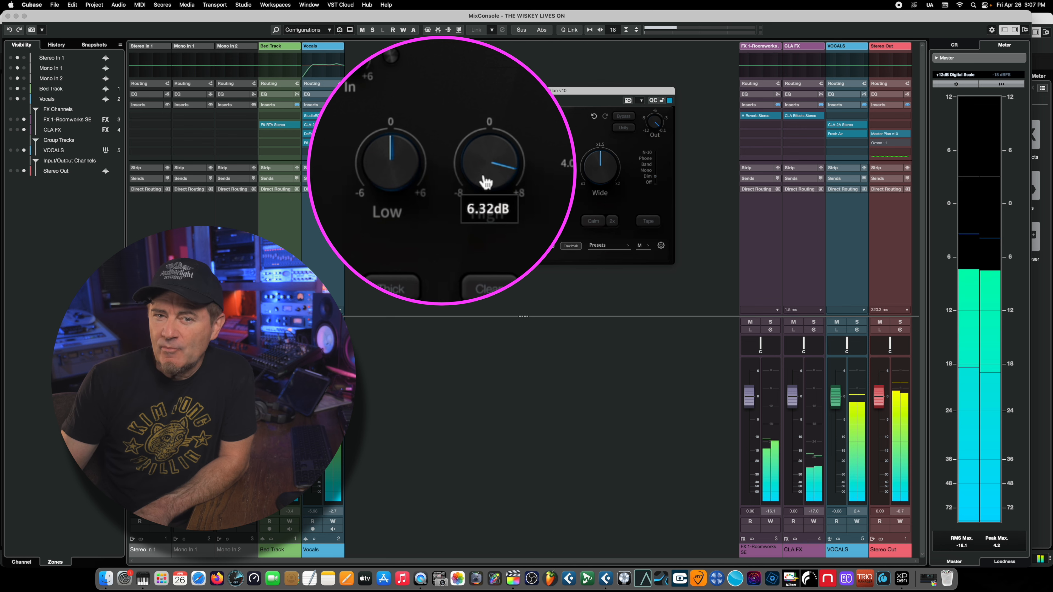
{"action": "left_click_drag", "start_coordinate": [489, 162], "coordinate": [474, 240]}
{"action": "left_click_drag", "start_coordinate": [464, 169], "coordinate": [462, 111]}
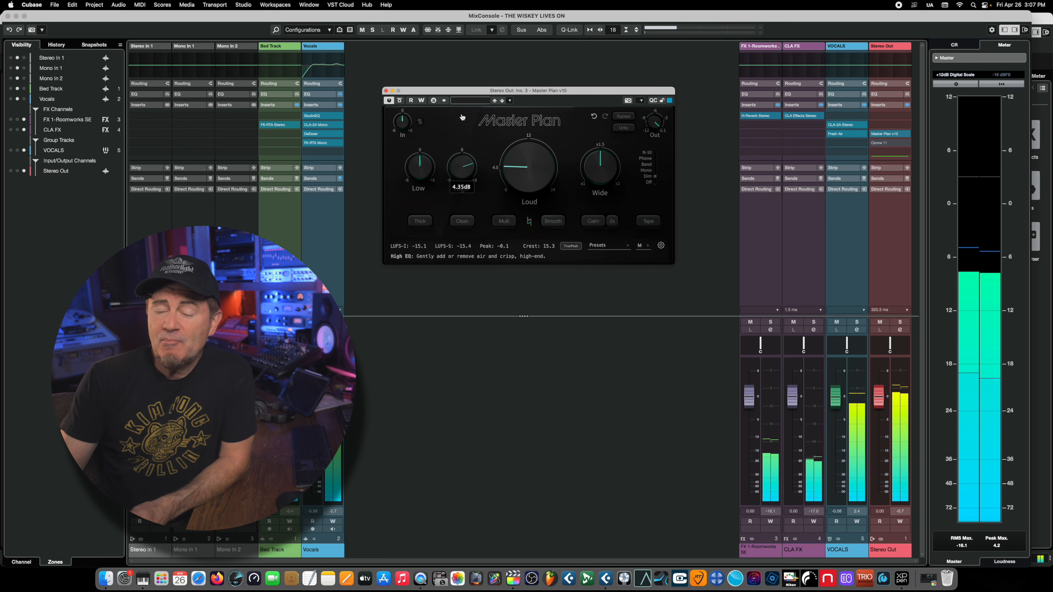
- Sweep Low down to about -2.09 dB and back up into a boost during playback
{"action": "left_click", "coordinate": [419, 172]}
{"action": "left_click_drag", "start_coordinate": [418, 191], "coordinate": [424, 207]}
{"action": "left_click", "coordinate": [422, 171]}
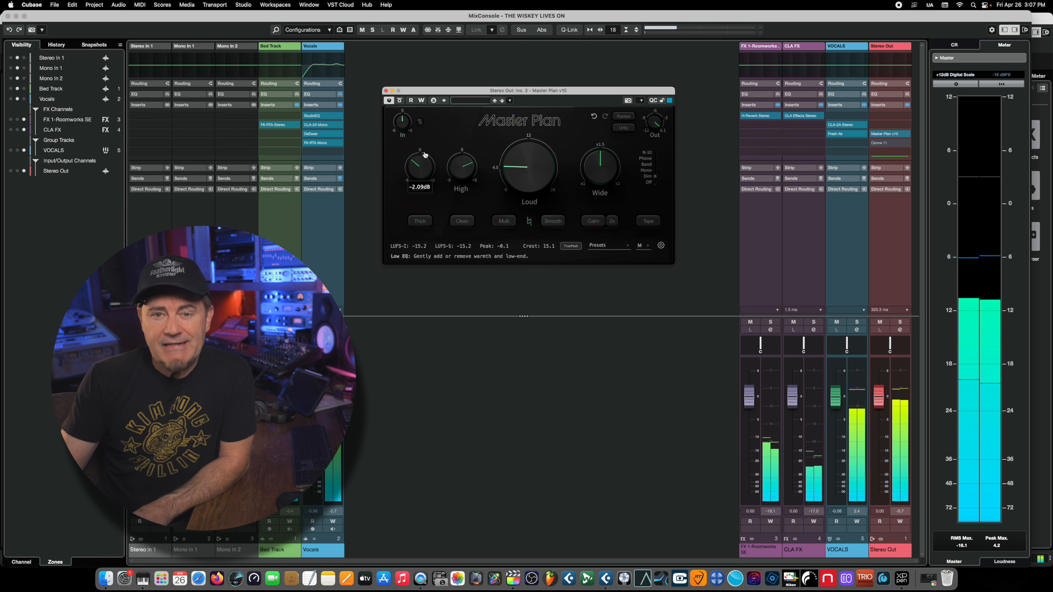
{"action": "left_click_drag", "start_coordinate": [425, 144], "coordinate": [426, 129]}
- Raise High to about 5.35 dB and fine-tune the Low boost
{"action": "mouse_move", "coordinate": [462, 162]}
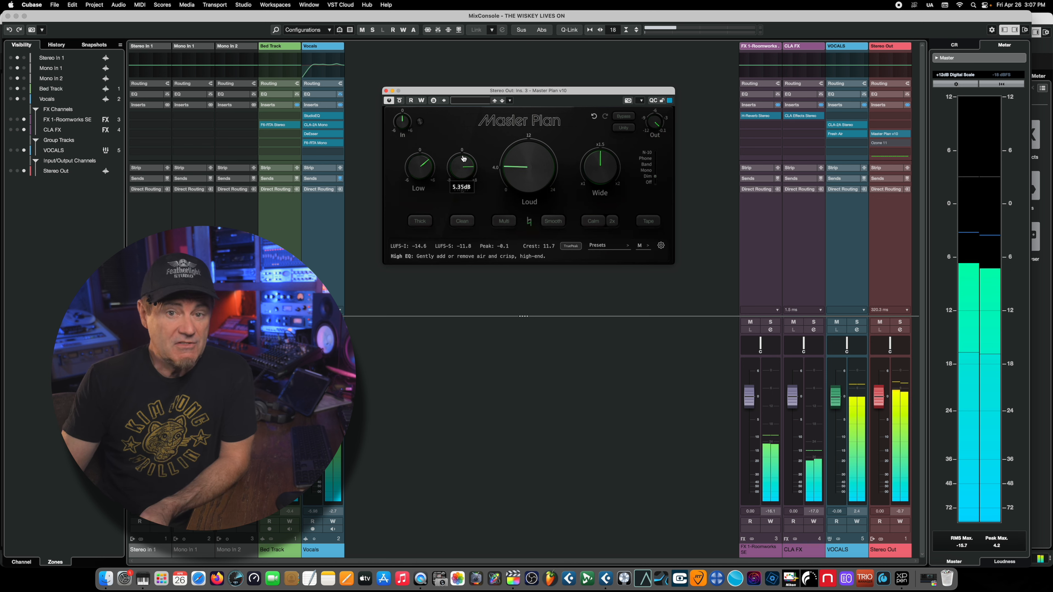
{"action": "mouse_move", "coordinate": [423, 168]}
{"action": "left_click_drag", "start_coordinate": [423, 169], "coordinate": [424, 166]}
{"action": "mouse_move", "coordinate": [459, 173]}
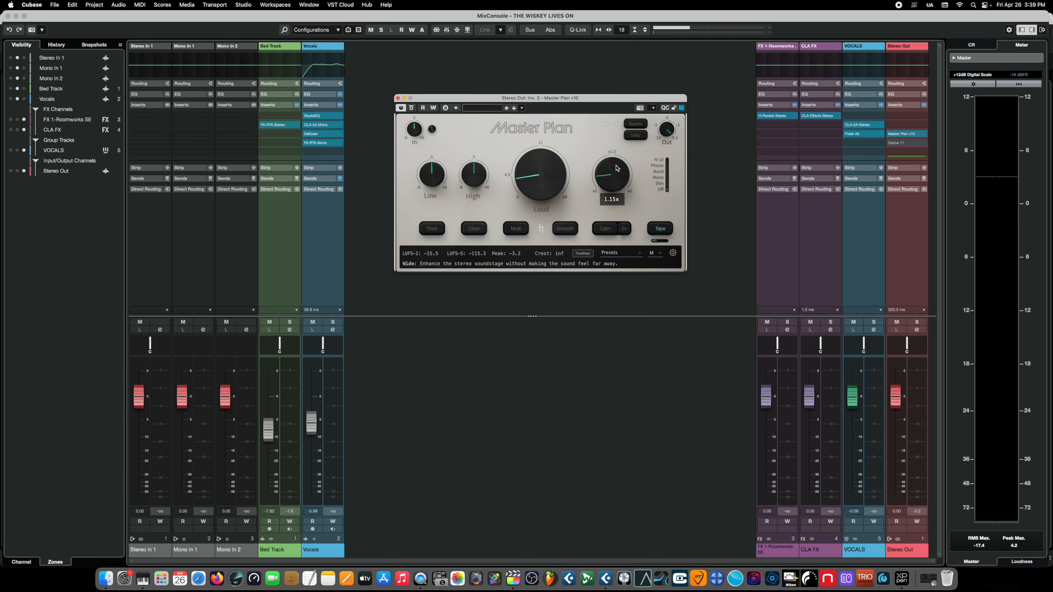
- Set Wide to 1.00x, play the song, and sweep the control up to about 1.97x and back down through 1.50x
{"action": "left_click_drag", "start_coordinate": [617, 168], "coordinate": [616, 194]}
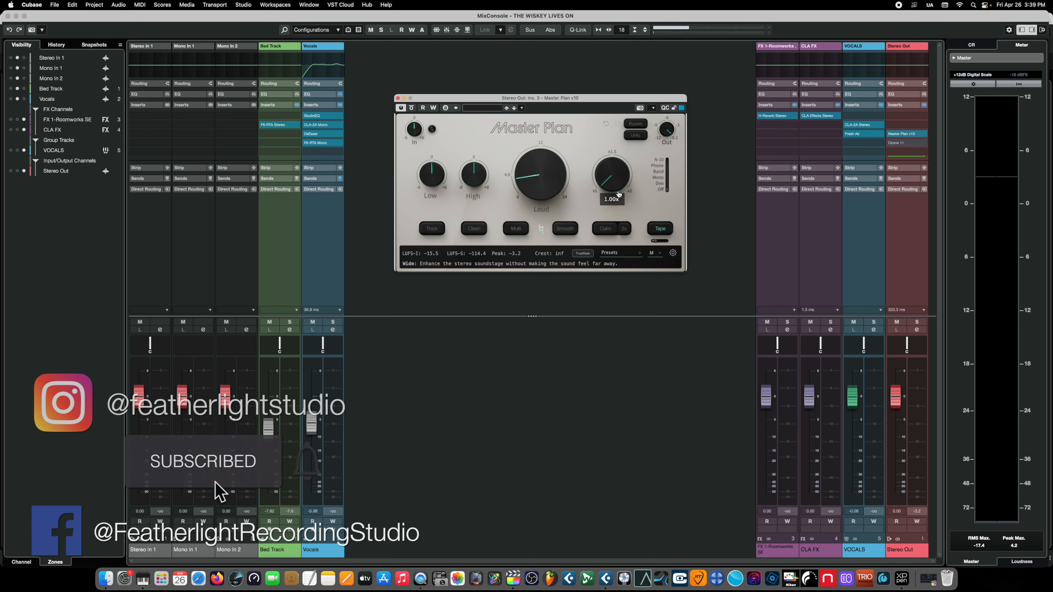
{"action": "key", "text": "space"}
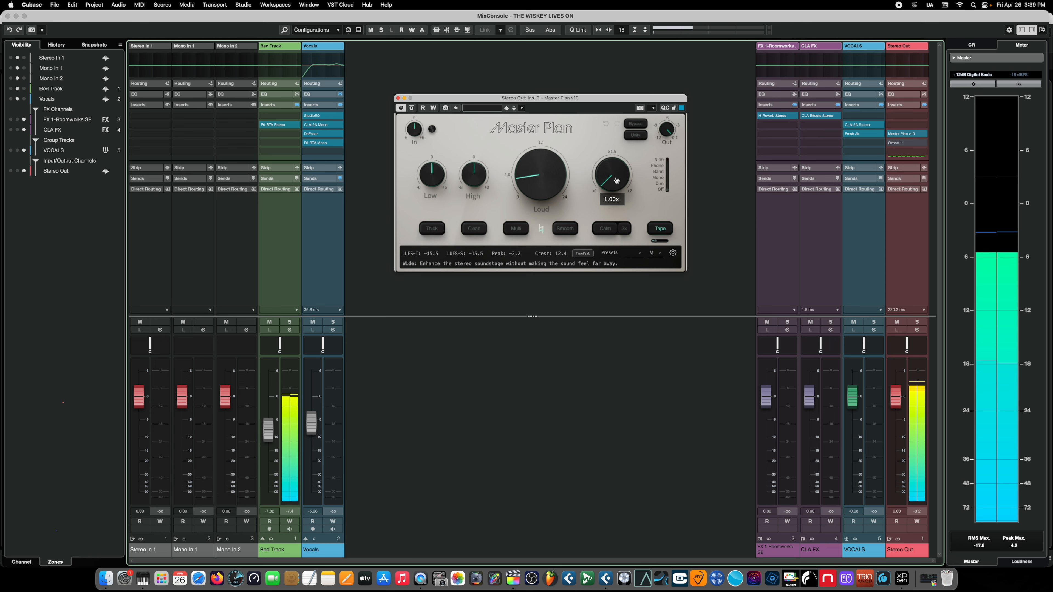
{"action": "left_click_drag", "start_coordinate": [616, 178], "coordinate": [611, 99]}
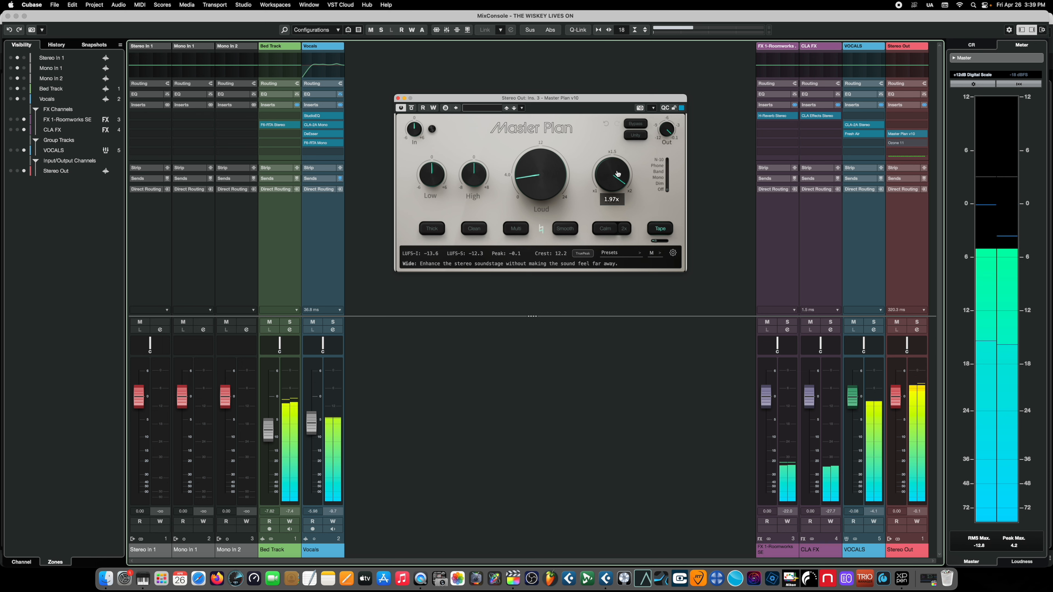
{"action": "left_click_drag", "start_coordinate": [618, 175], "coordinate": [627, 221]}
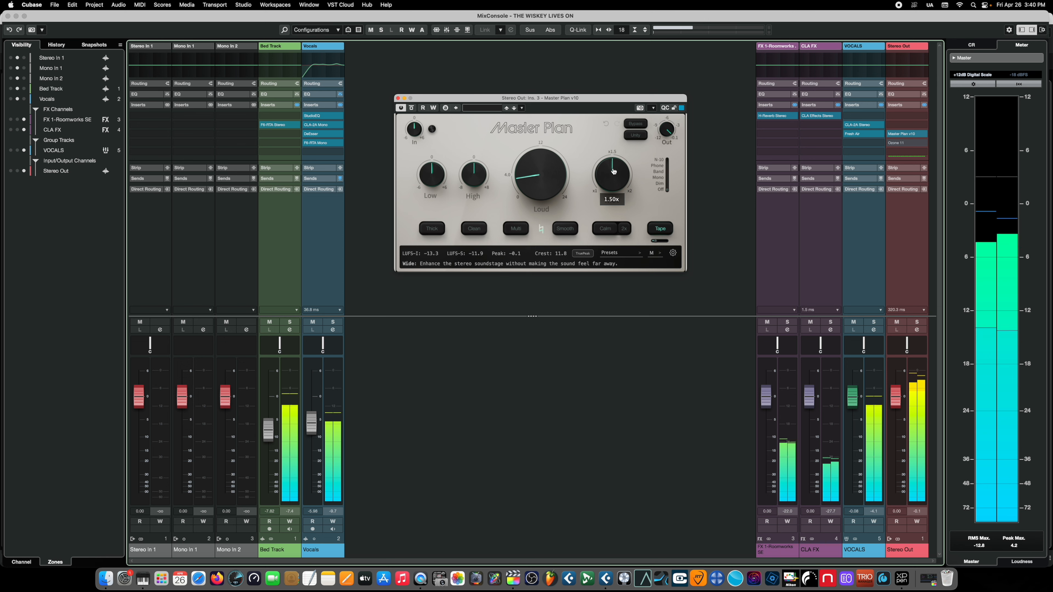
{"action": "left_click_drag", "start_coordinate": [614, 171], "coordinate": [628, 228]}
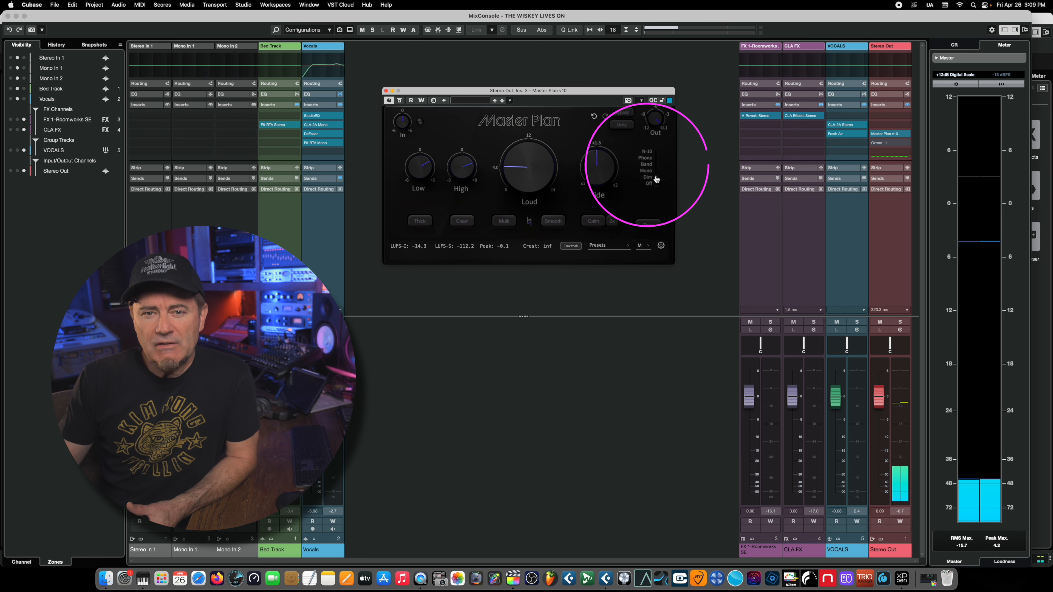
- Audition Master Plan's Dim, Mono, Band, Phone, N-10 and Off monitoring modes while the song plays
{"action": "left_click", "coordinate": [656, 177]}
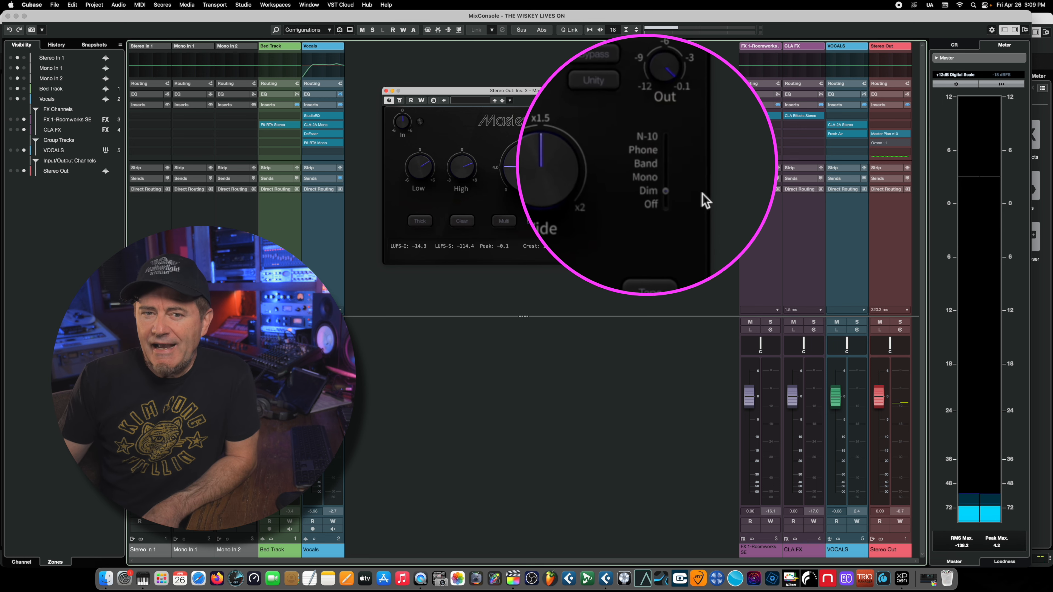
{"action": "key", "text": "space"}
{"action": "left_click", "coordinate": [666, 179]}
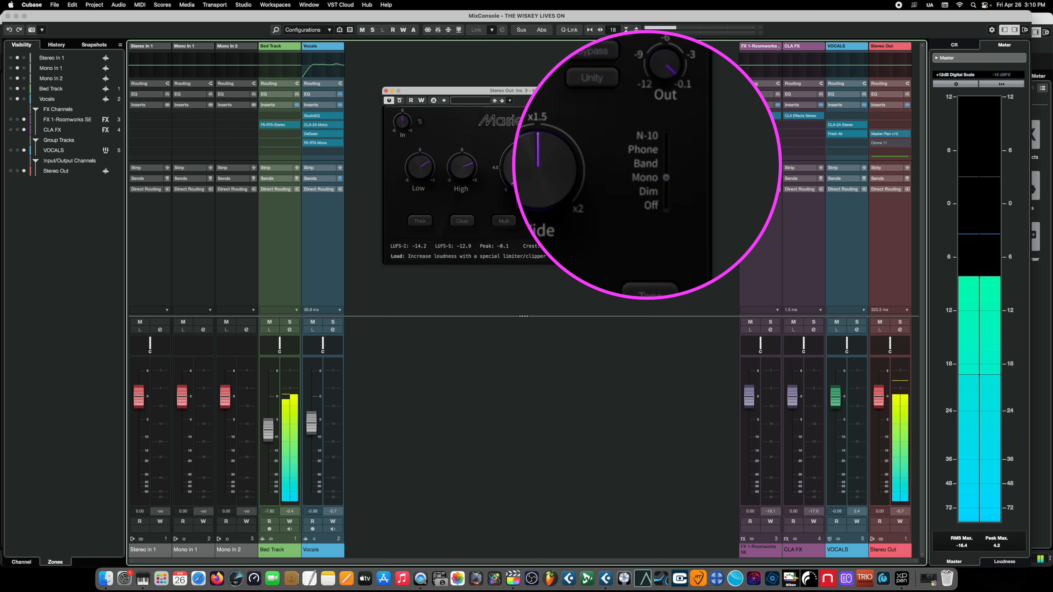
{"action": "left_click", "coordinate": [668, 164]}
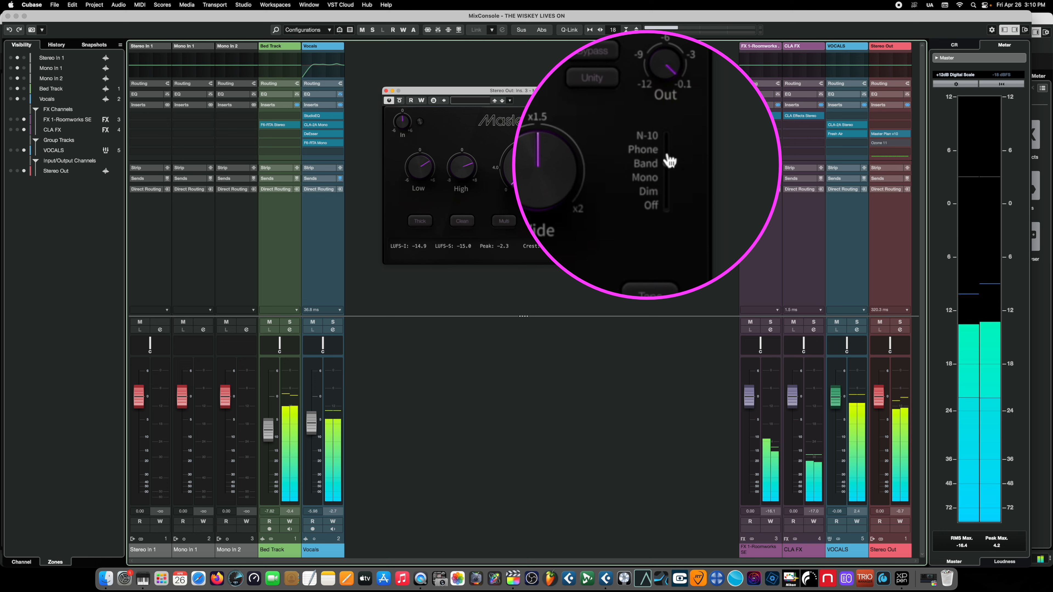
{"action": "left_click", "coordinate": [668, 150]}
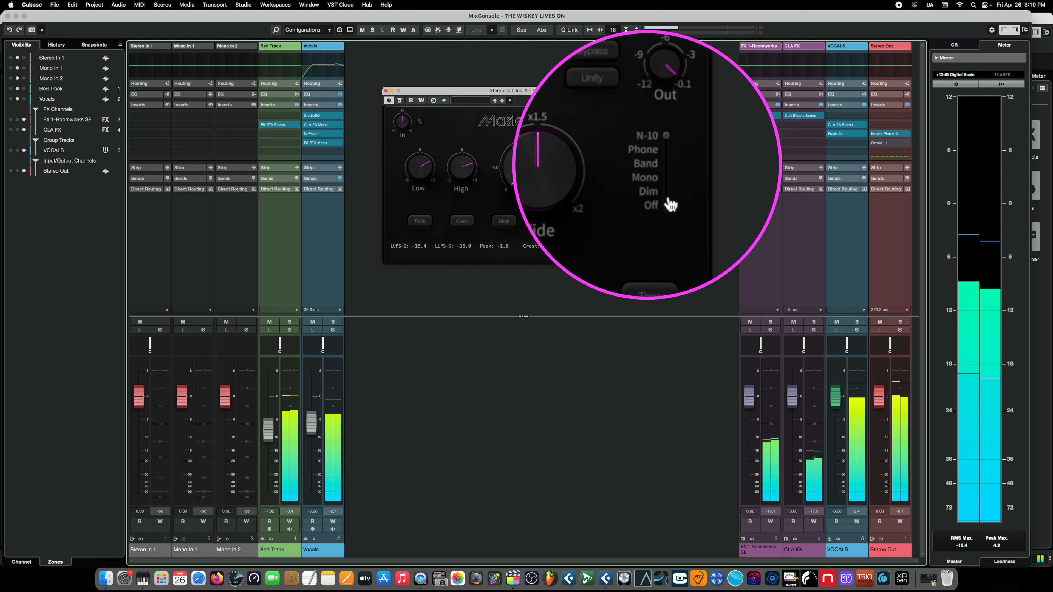
{"action": "left_click", "coordinate": [667, 212]}
{"action": "left_click", "coordinate": [667, 194]}
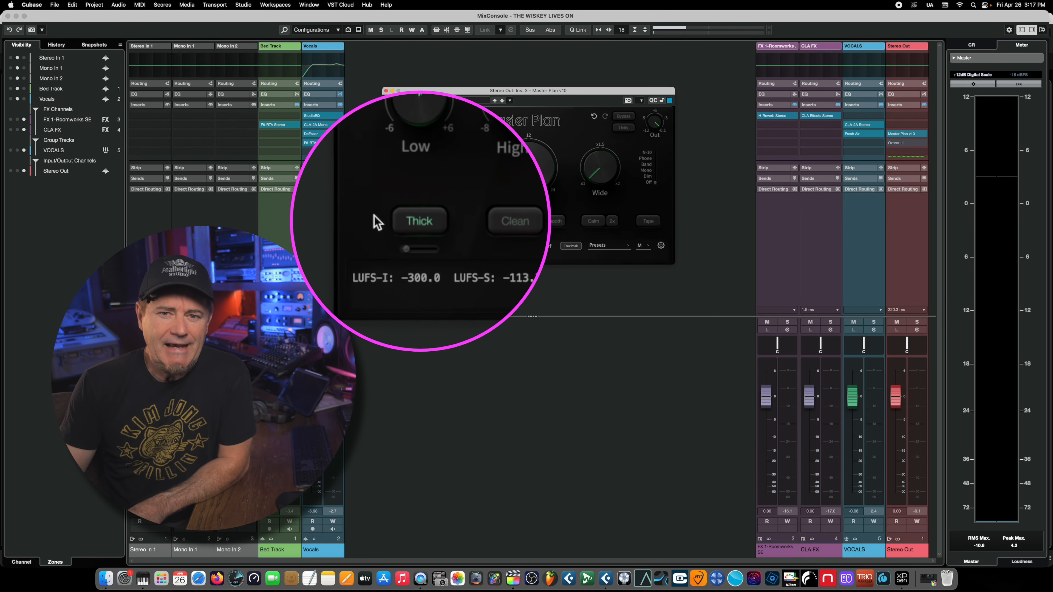
- Raise the mix amount of Master Plan's Thick effect well above 13%
{"action": "mouse_move", "coordinate": [405, 253]}
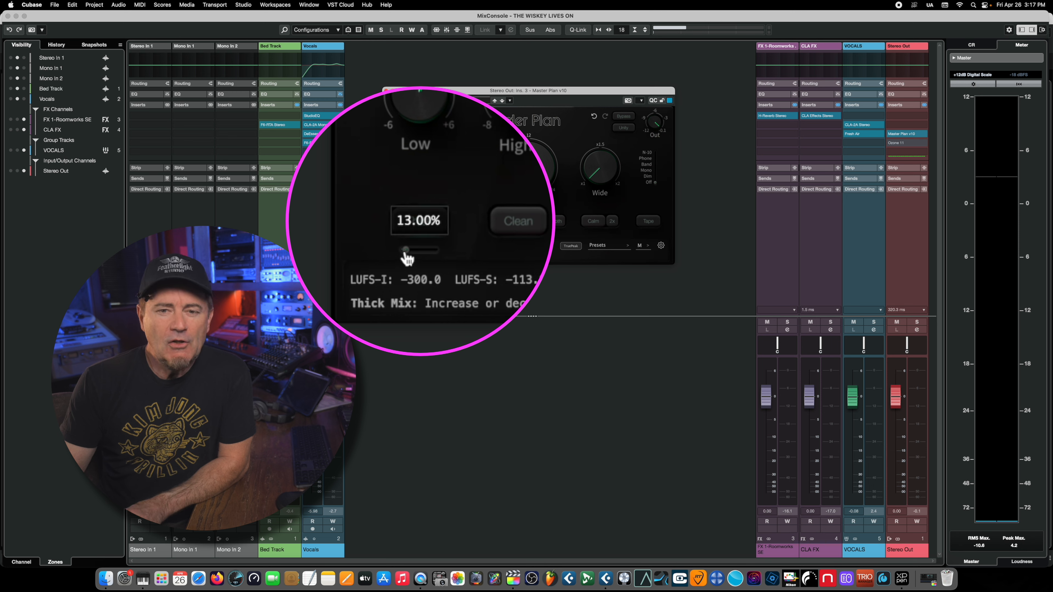
{"action": "left_click_drag", "start_coordinate": [405, 254], "coordinate": [420, 259]}
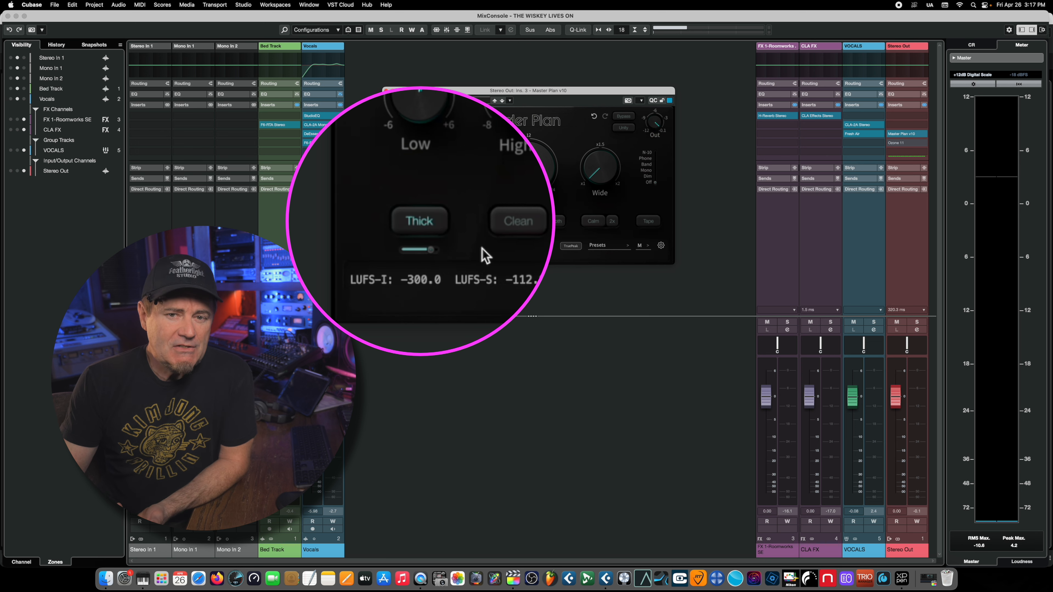
{"action": "mouse_move", "coordinate": [443, 257]}
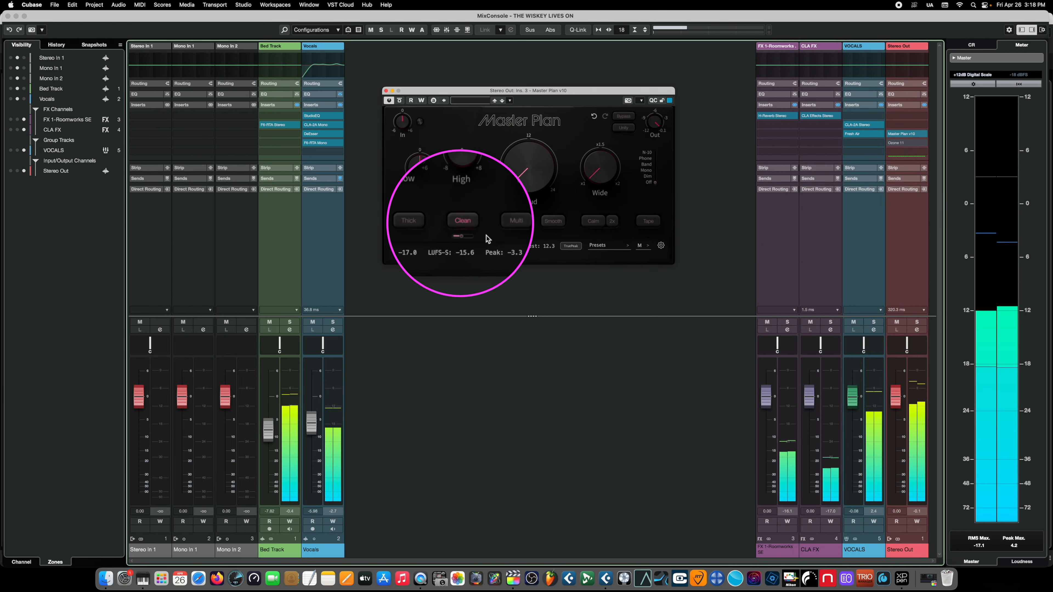
- Audition Clean at a higher and then a lower mix amount during playback, comparing it with the processing bypassed
{"action": "mouse_move", "coordinate": [461, 235]}
{"action": "mouse_move", "coordinate": [465, 253]}
{"action": "left_mouse_down"}
{"action": "mouse_move", "coordinate": [453, 254]}
{"action": "mouse_move", "coordinate": [477, 257]}
{"action": "left_mouse_up"}
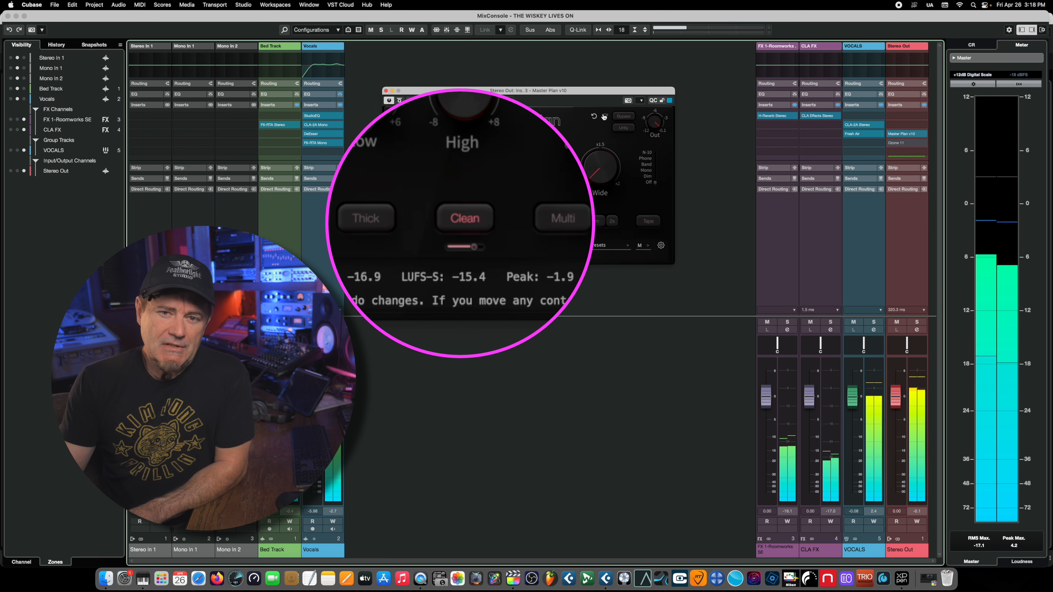
{"action": "left_click", "coordinate": [623, 116]}
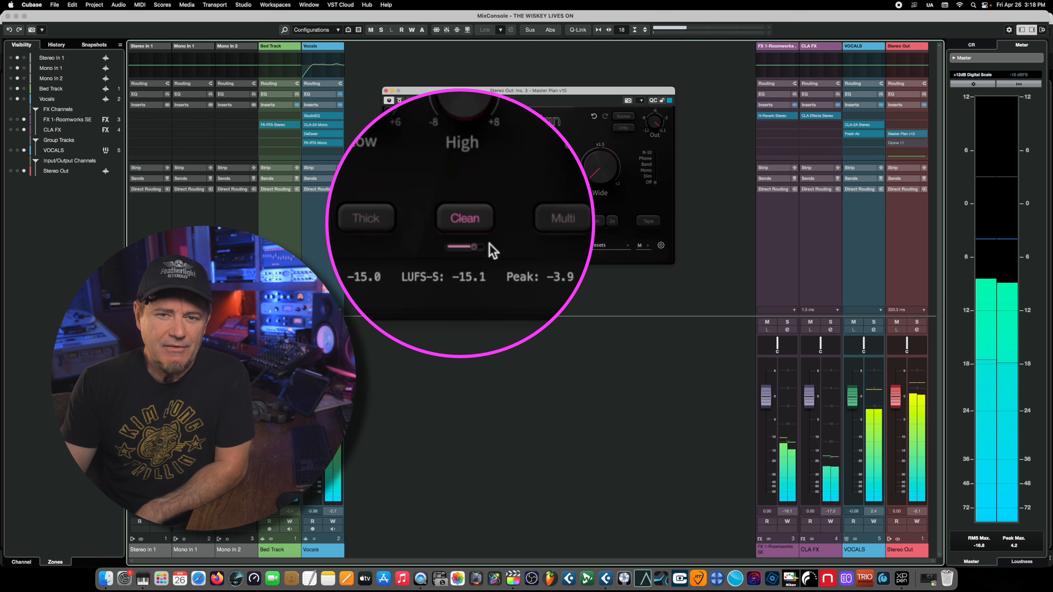
{"action": "left_click_drag", "start_coordinate": [479, 246], "coordinate": [458, 258]}
{"action": "left_click", "coordinate": [473, 225]}
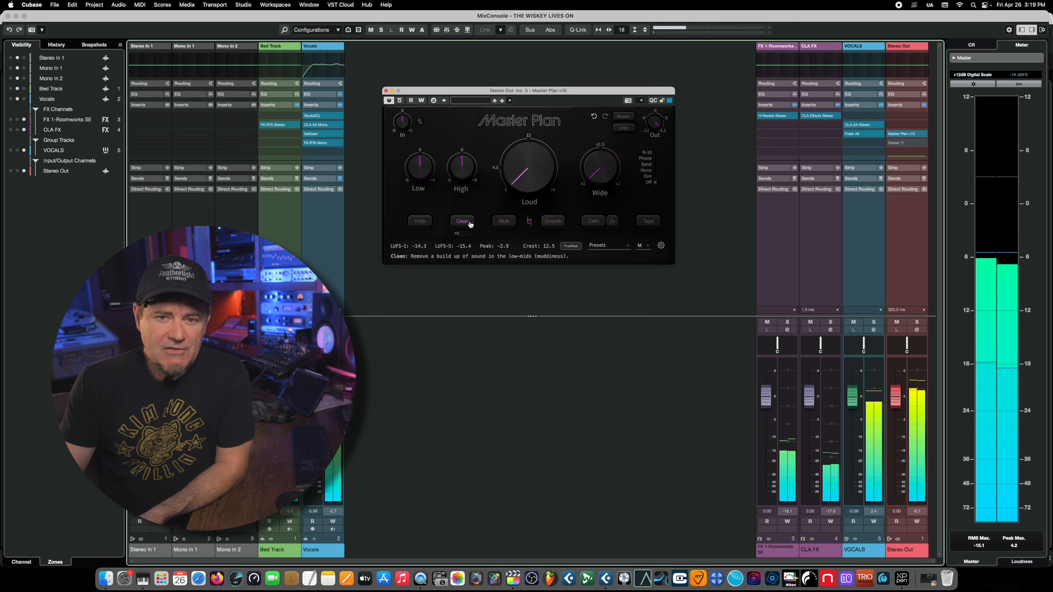
{"action": "mouse_move", "coordinate": [457, 236]}
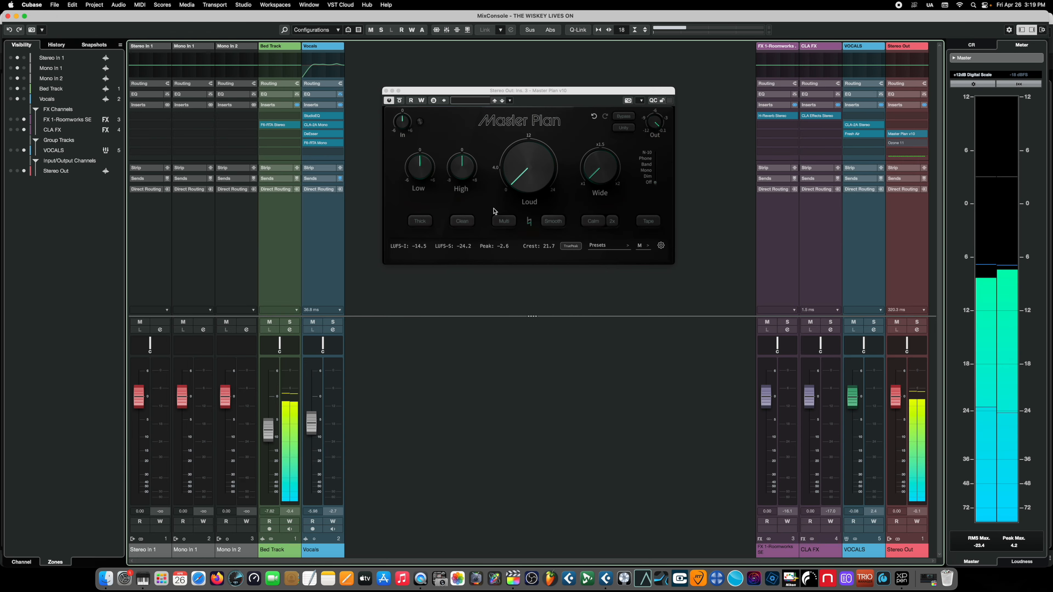
- Enable Multi and audition its mids compression, then raise the highs compression to 6.00 dB
{"action": "left_click", "coordinate": [506, 224]}
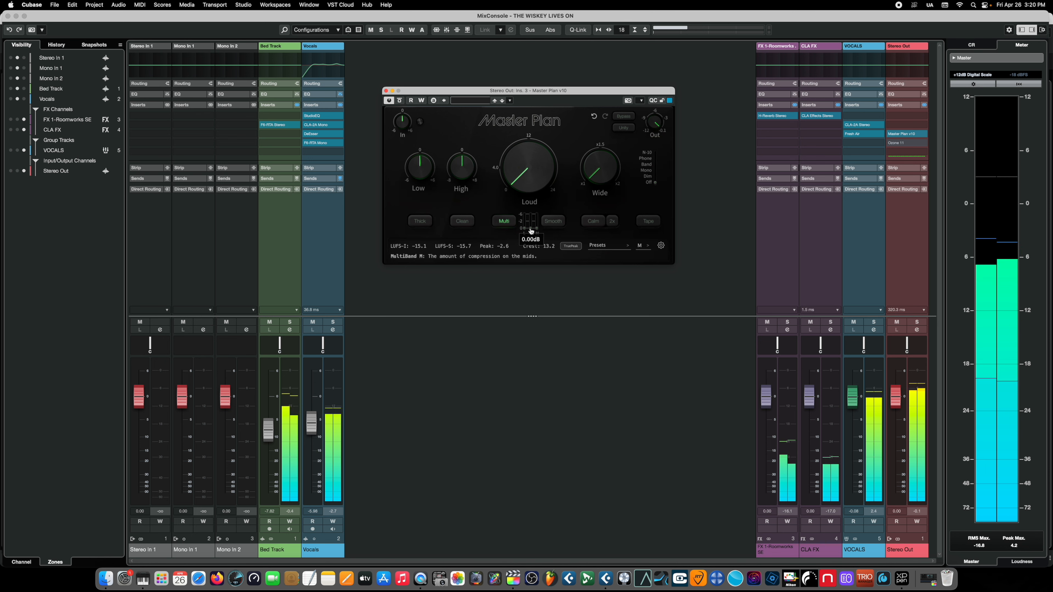
{"action": "left_click_drag", "start_coordinate": [531, 225], "coordinate": [531, 220]}
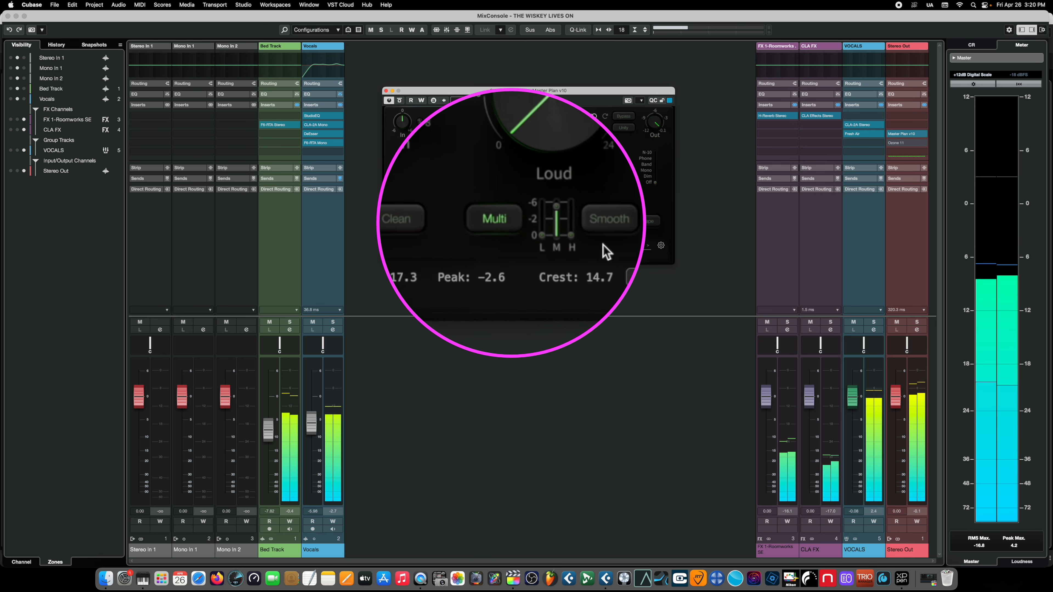
{"action": "mouse_move", "coordinate": [557, 217]}
{"action": "left_click_drag", "start_coordinate": [560, 215], "coordinate": [570, 188]}
{"action": "mouse_move", "coordinate": [573, 237]}
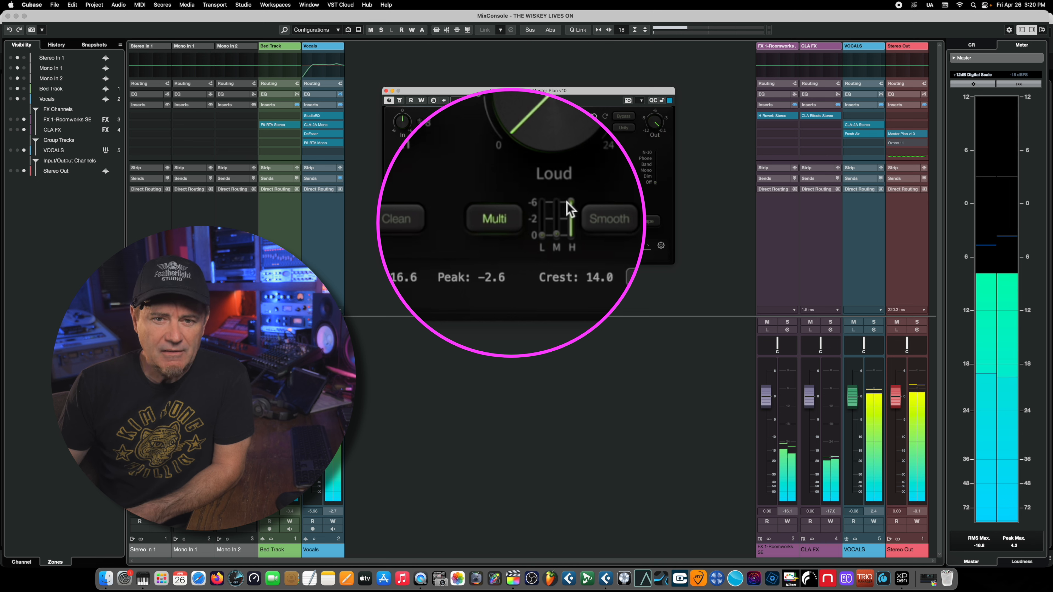
{"action": "mouse_move", "coordinate": [574, 212]}
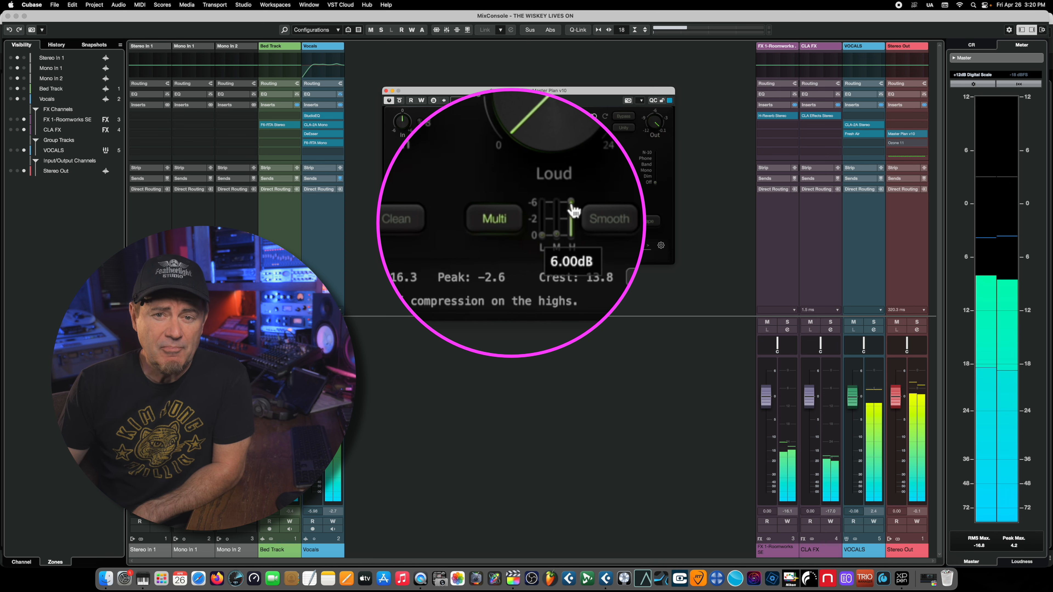
- Compare the mix with Multi off and on, then readjust its band compression sliders
{"action": "left_click", "coordinate": [489, 220]}
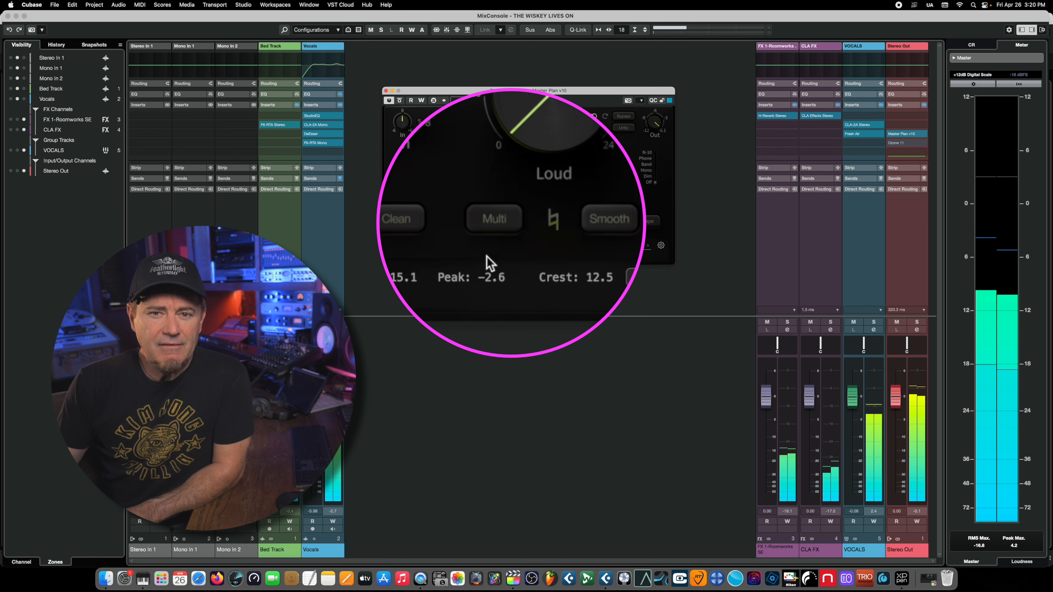
{"action": "left_click", "coordinate": [488, 226]}
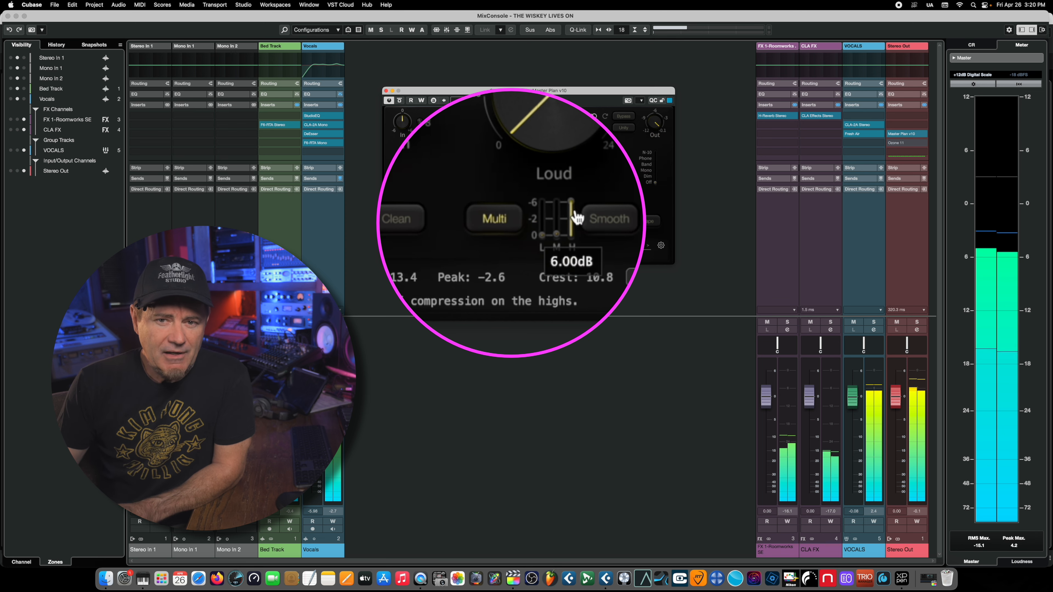
{"action": "left_click_drag", "start_coordinate": [573, 206], "coordinate": [540, 212]}
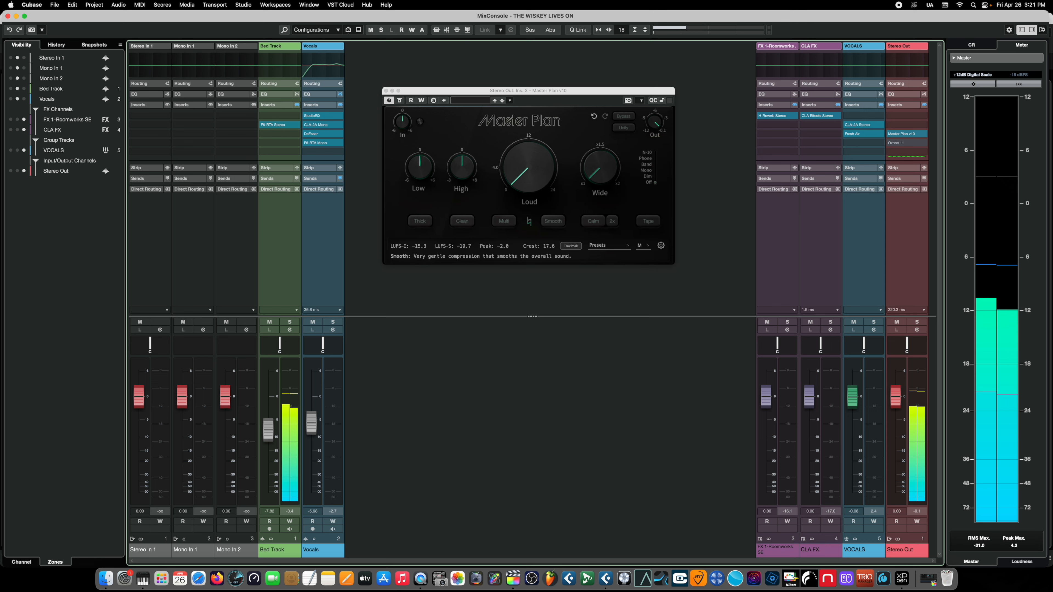
- Audition the song with Smooth compression switched on and off
{"action": "left_click", "coordinate": [557, 223]}
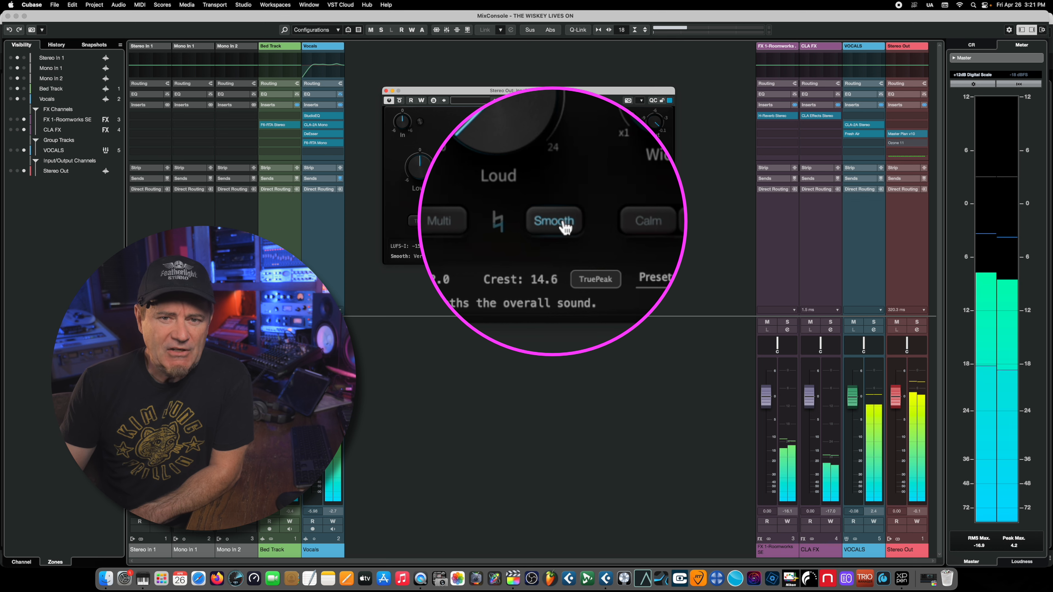
{"action": "left_click", "coordinate": [565, 227]}
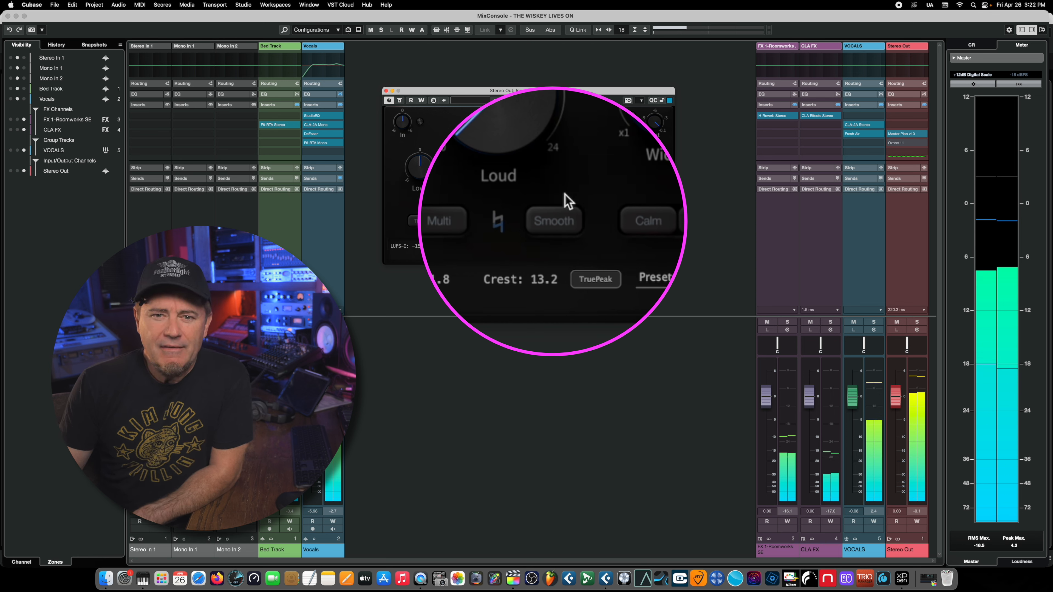
{"action": "left_click", "coordinate": [568, 226]}
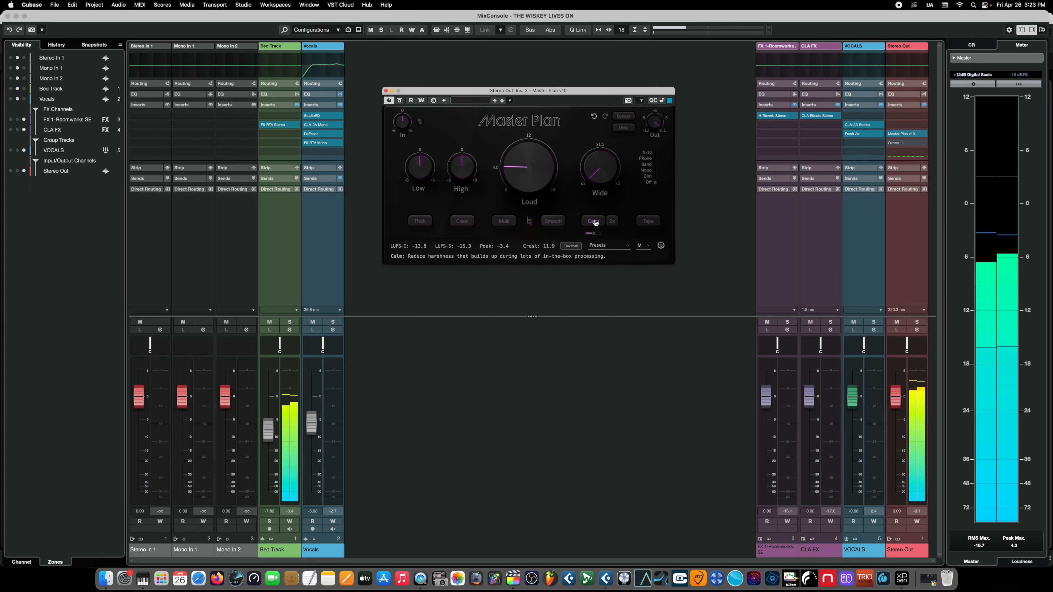
- Enable Calm, raise its amount to maximum, and compare it off, on and with the 2x option
{"action": "left_click", "coordinate": [593, 221]}
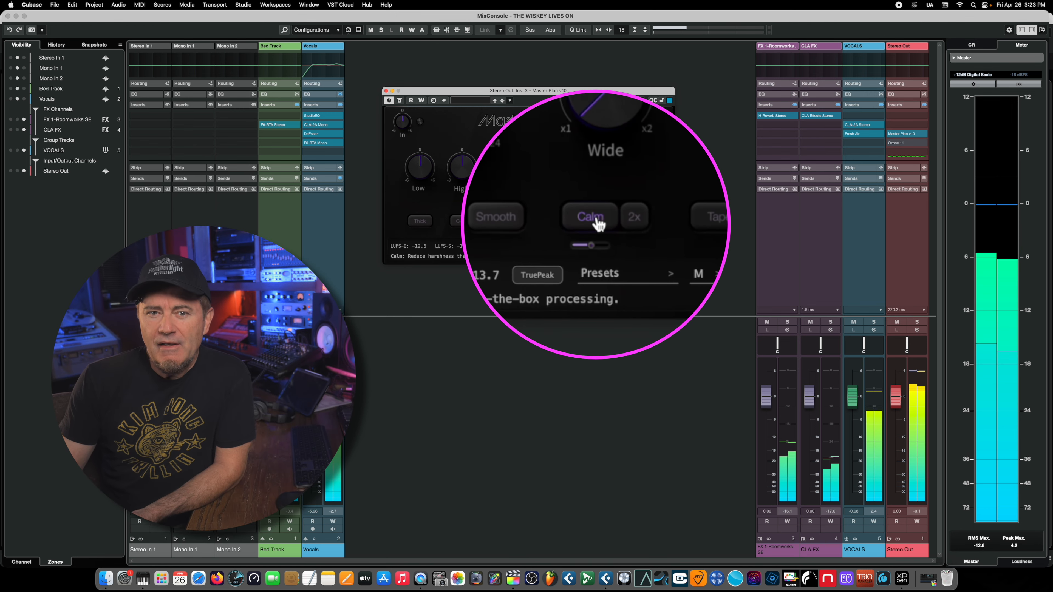
{"action": "mouse_move", "coordinate": [592, 251]}
{"action": "left_click_drag", "start_coordinate": [592, 252], "coordinate": [619, 253]}
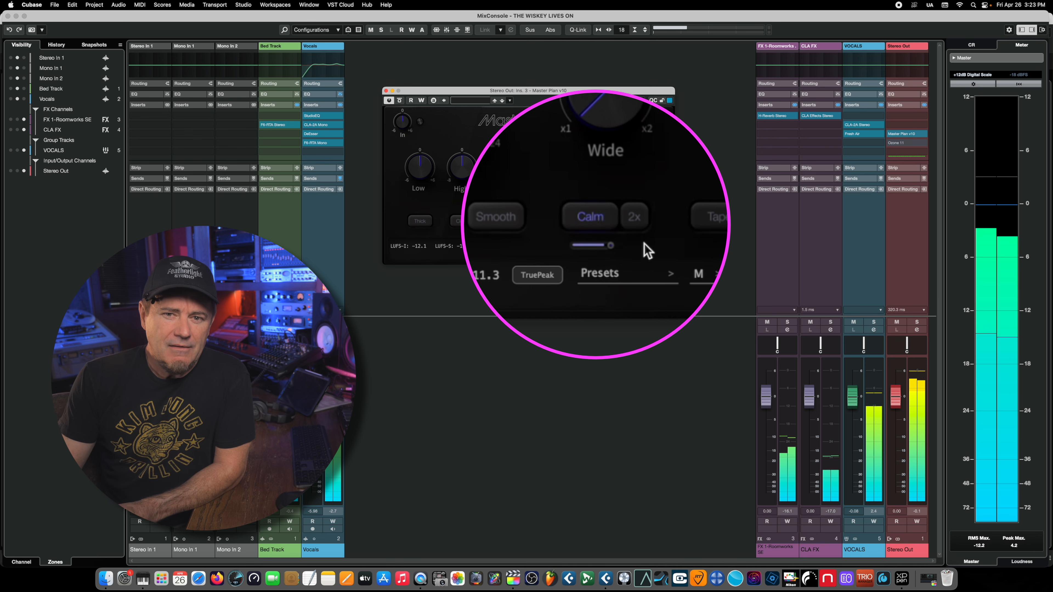
{"action": "left_click", "coordinate": [599, 222]}
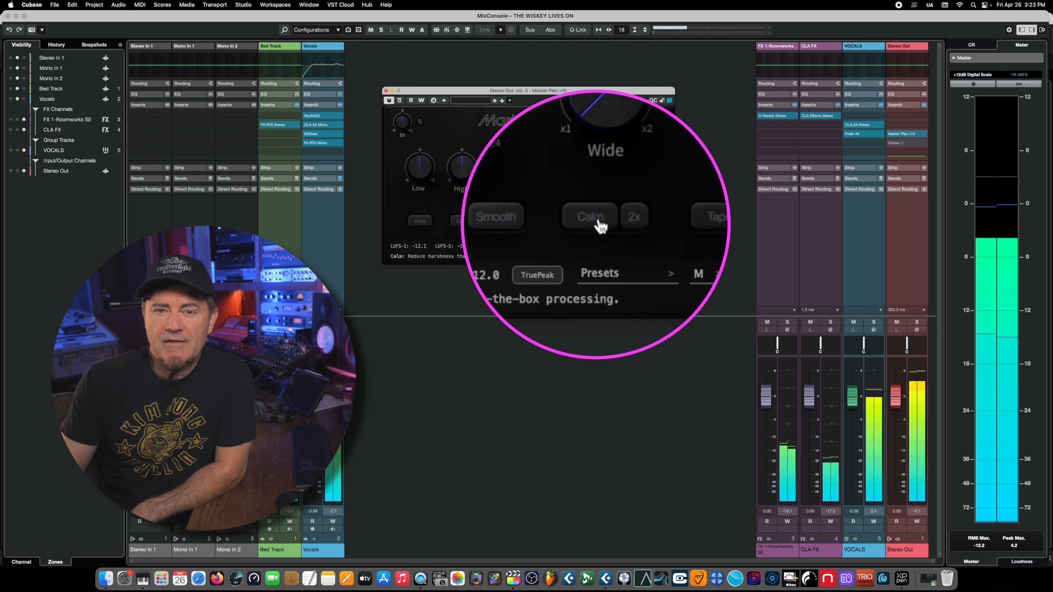
{"action": "left_click", "coordinate": [600, 225]}
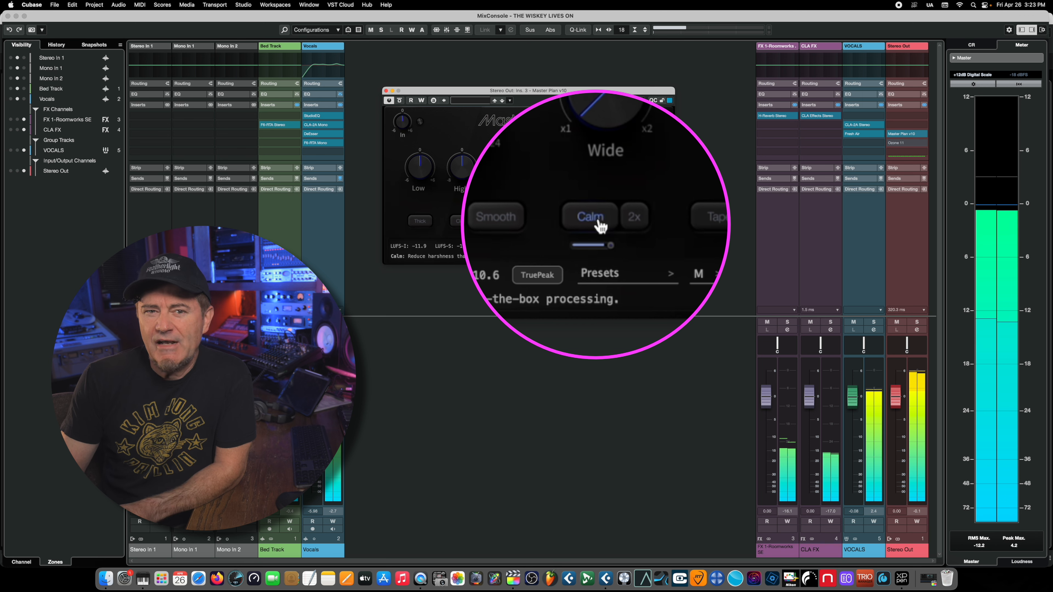
{"action": "left_click", "coordinate": [621, 221]}
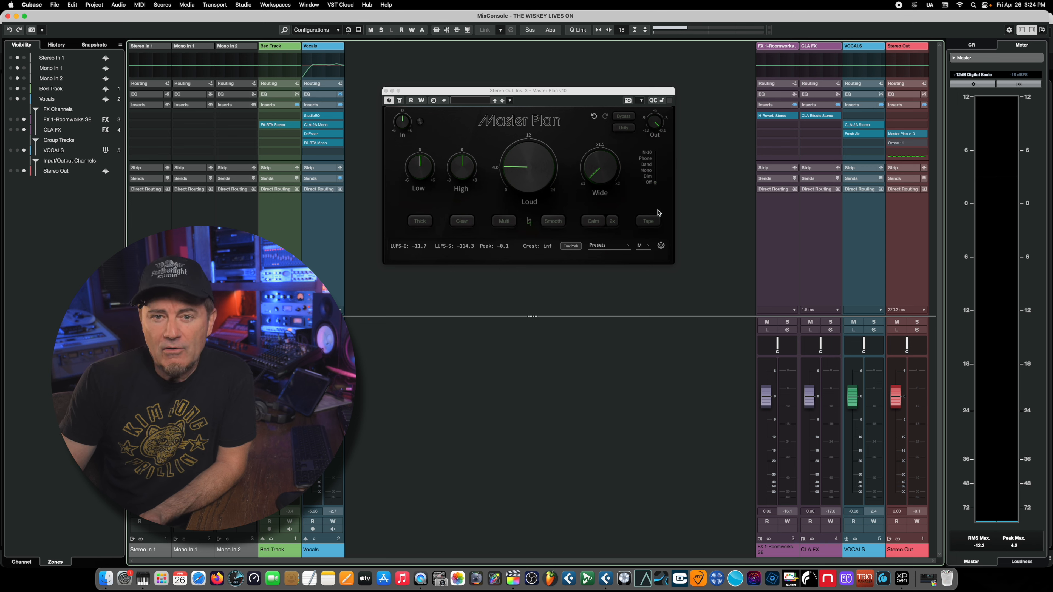
- Enable Tape, set its character to 22% tight, 78% warm, and lower Loud to 0.00 dB
{"action": "left_click", "coordinate": [659, 222]}
{"action": "mouse_move", "coordinate": [651, 235]}
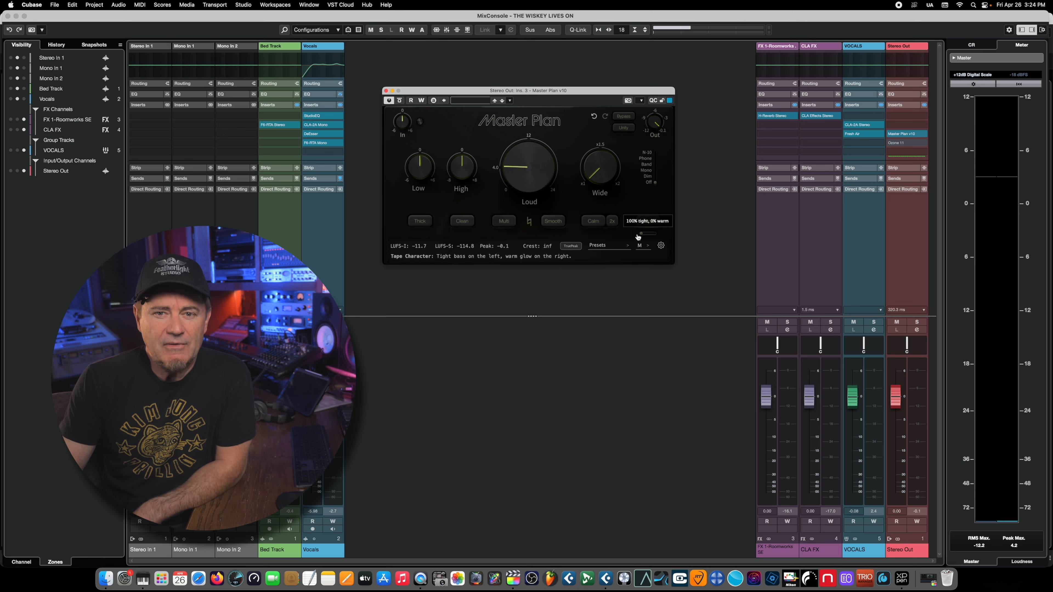
{"action": "left_click_drag", "start_coordinate": [637, 237], "coordinate": [641, 238]}
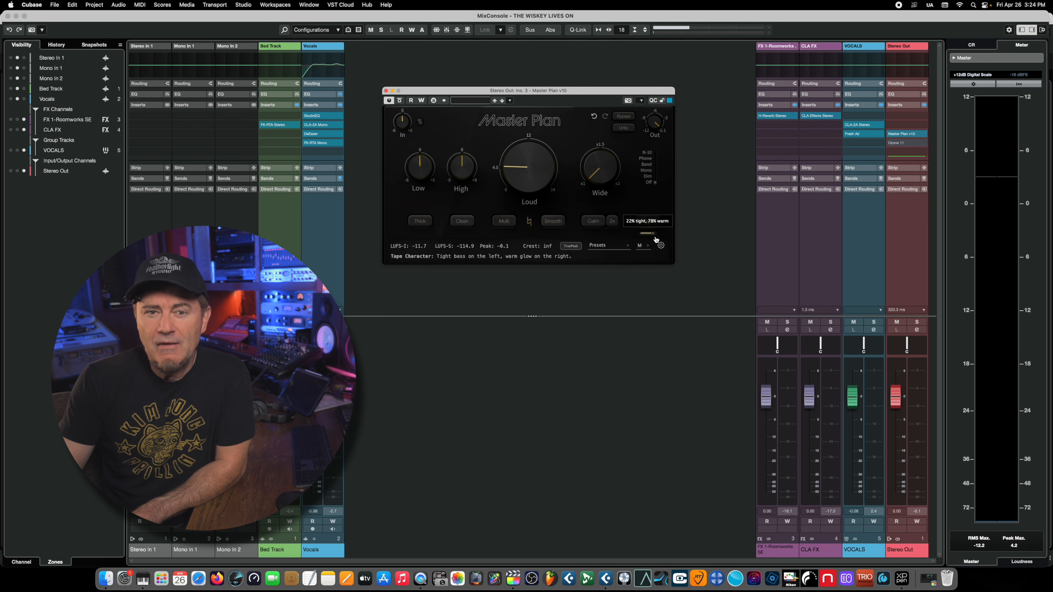
{"action": "left_click_drag", "start_coordinate": [540, 179], "coordinate": [557, 274]}
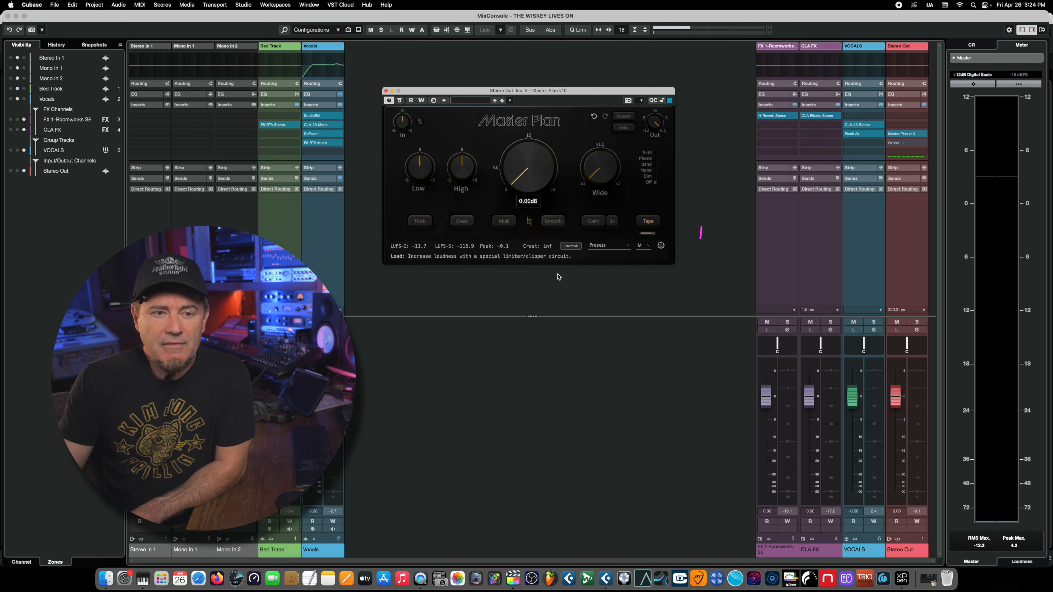
- Play the song, compare the mix with Tape off and on, and shift the tape character toward tight
{"action": "key", "text": "space"}
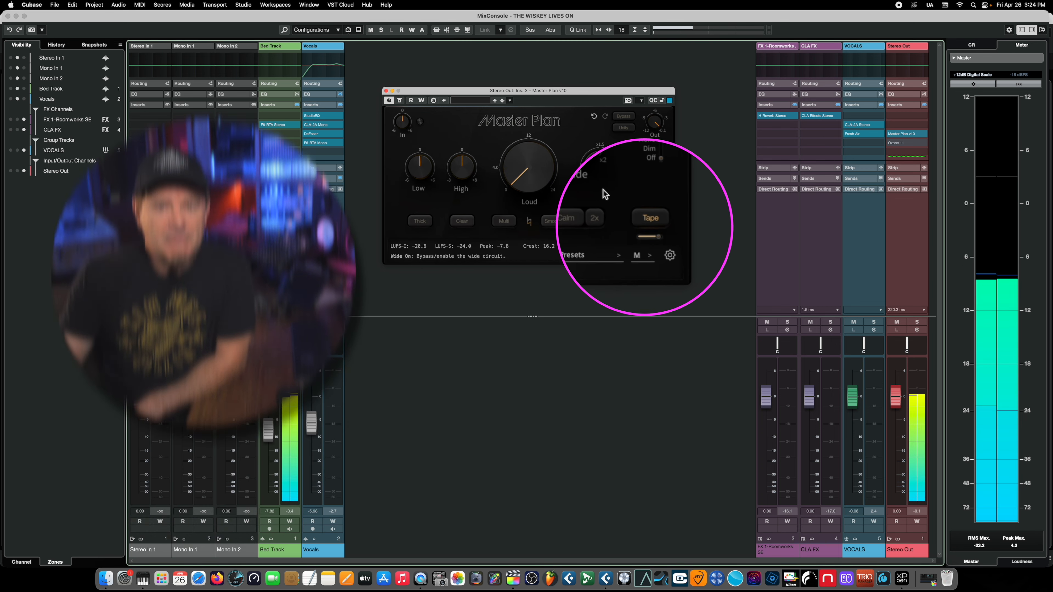
{"action": "left_click", "coordinate": [650, 220]}
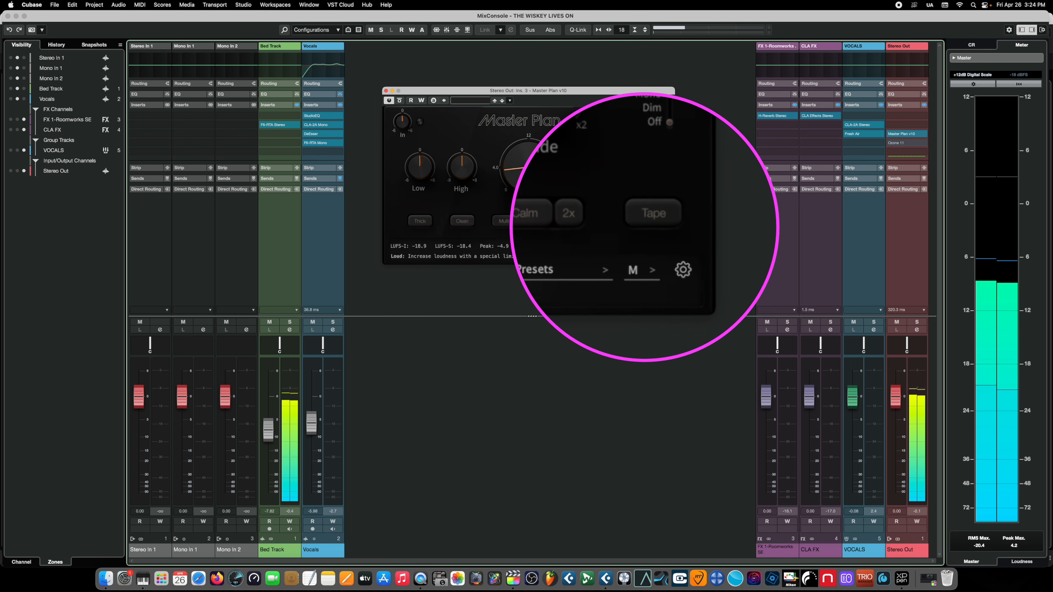
{"action": "left_click", "coordinate": [666, 224]}
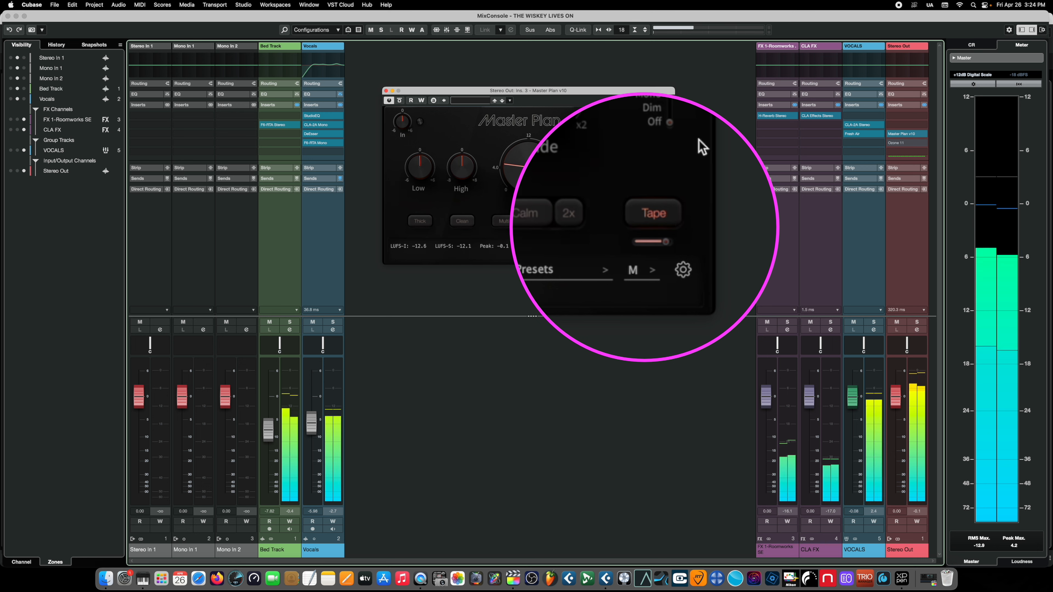
{"action": "left_click", "coordinate": [679, 215]}
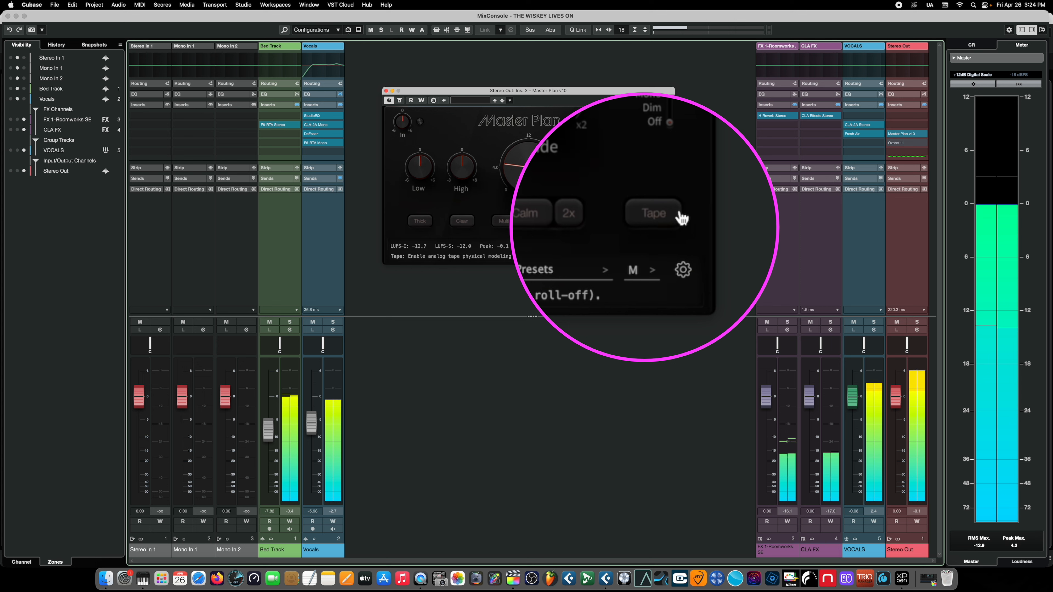
{"action": "left_click", "coordinate": [673, 217]}
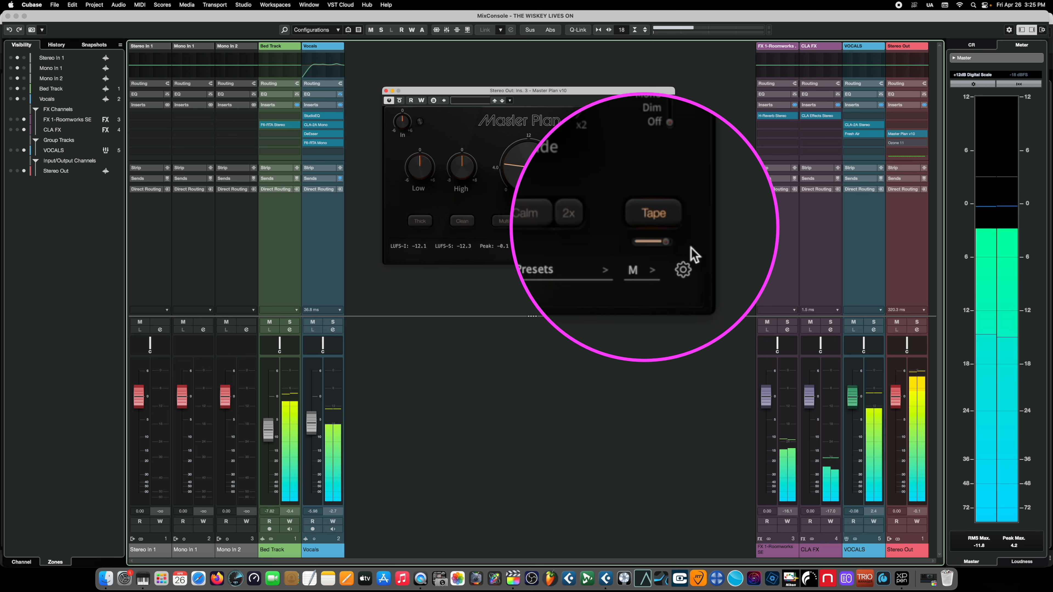
{"action": "left_click_drag", "start_coordinate": [662, 244], "coordinate": [636, 248]}
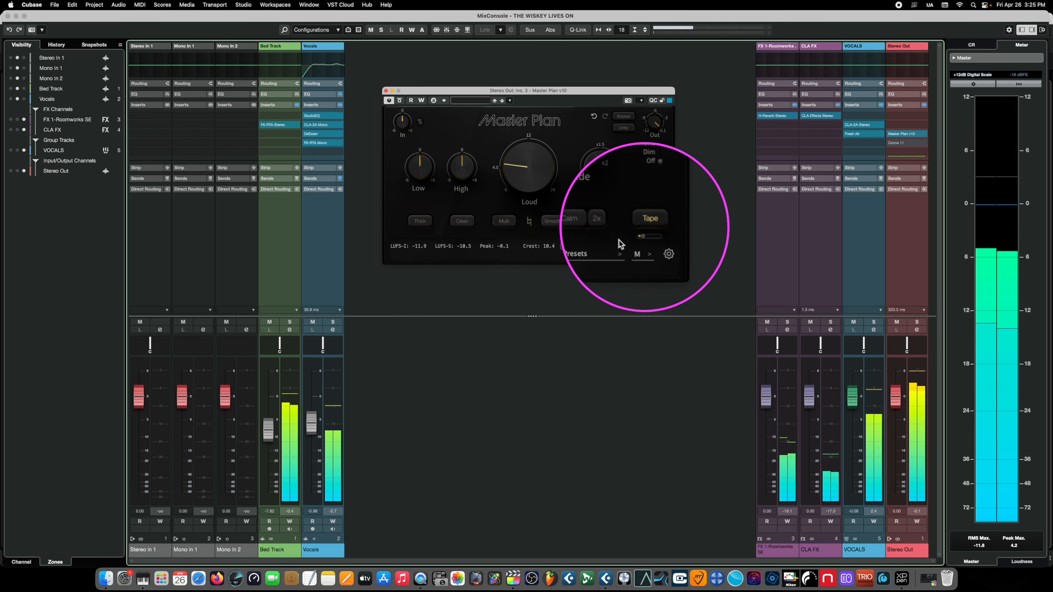